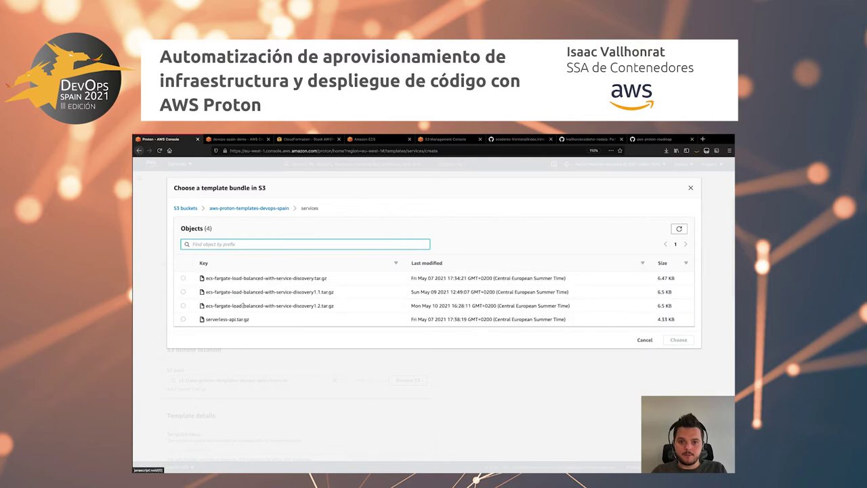
# Choose ecs-fargate-load-balanced-with-service-discovery1.2.tar.gz as the template bundle and name the service template plantilla-de-demo-ecs-devops-spain
pyautogui.click(183, 306)
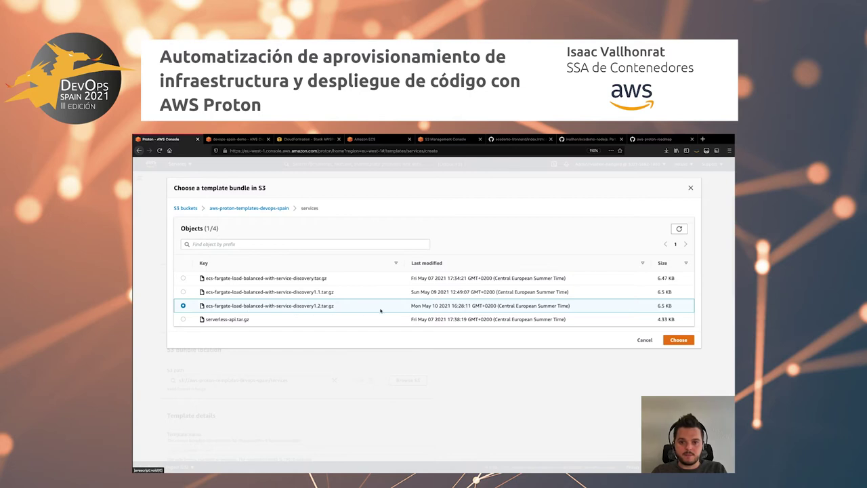
pyautogui.click(678, 340)
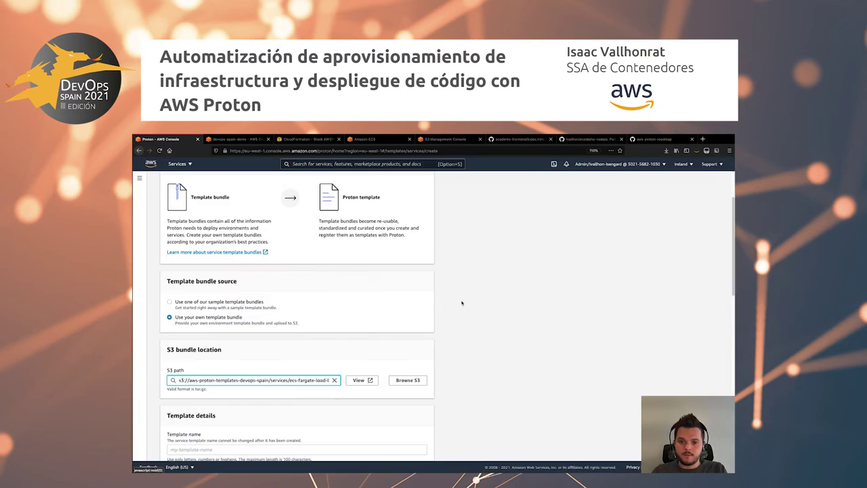
pyautogui.scroll(-5, 513, 332)
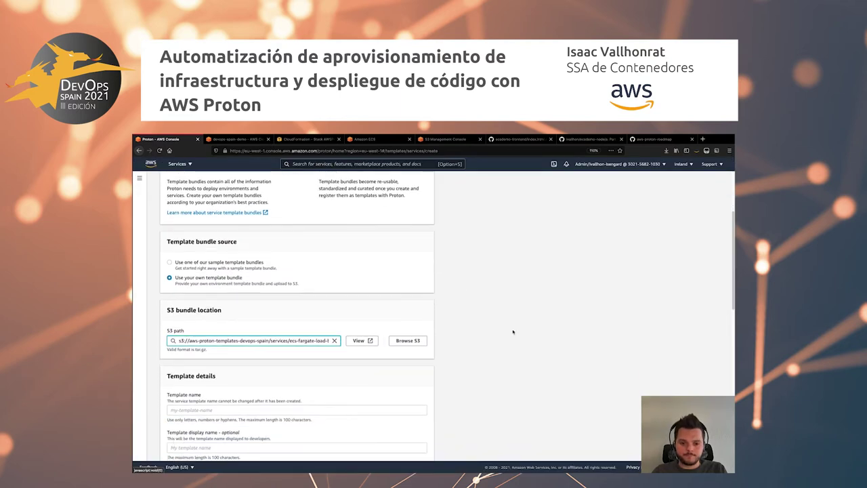
pyautogui.click(272, 371)
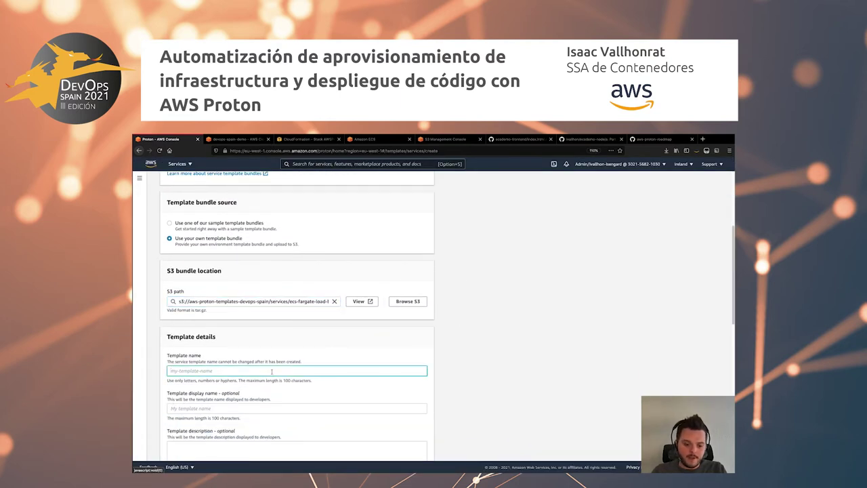
pyautogui.write('plantil')
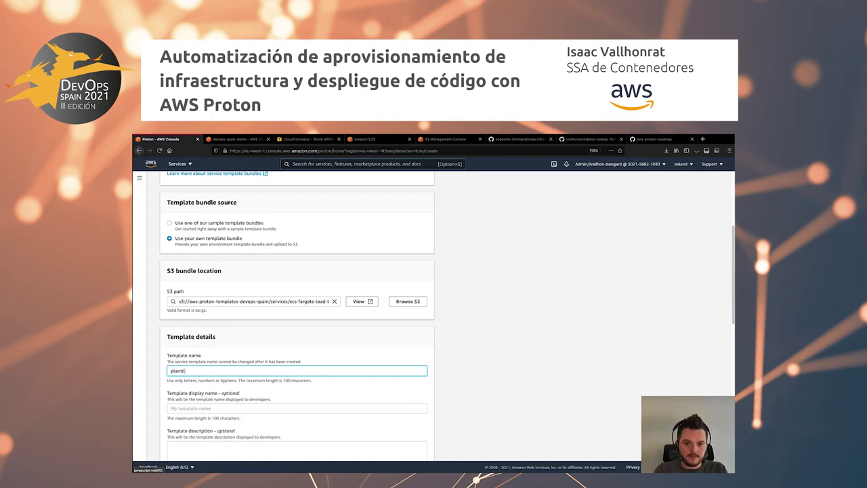
pyautogui.write('la-de-demo')
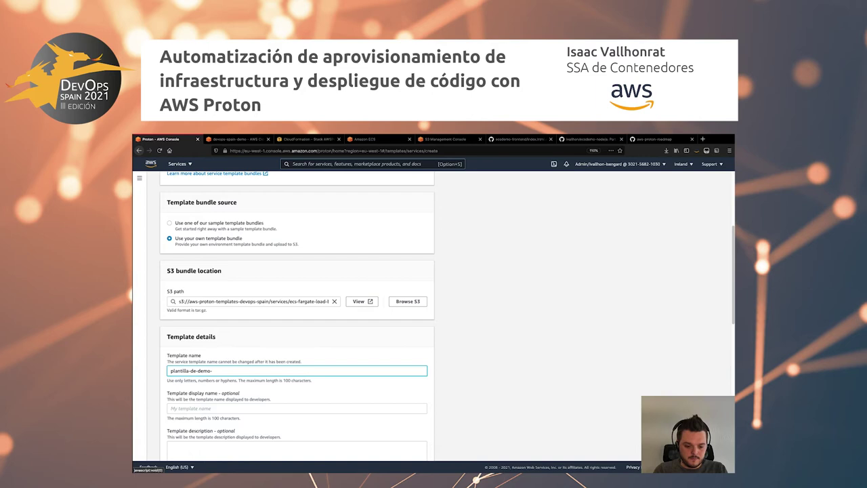
pyautogui.write('-ecs-dev')
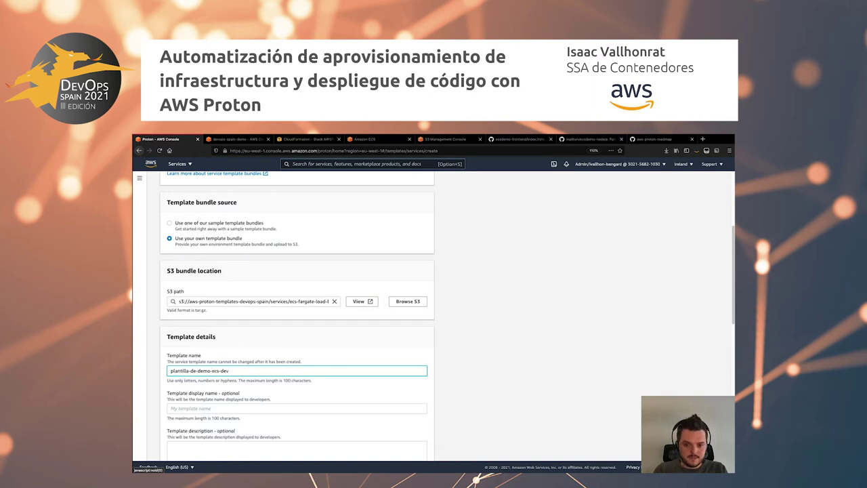
pyautogui.write('ops-spain')
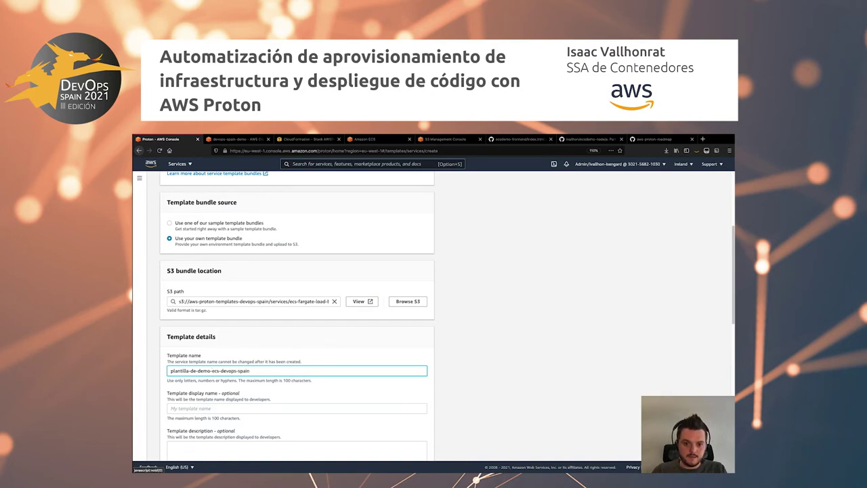
# Enter "Crea un microservicio que corre en ECS Fargate" as the template description
pyautogui.scroll(-3, 285, 387)
pyautogui.click(271, 397)
pyautogui.write('Crea un mic')
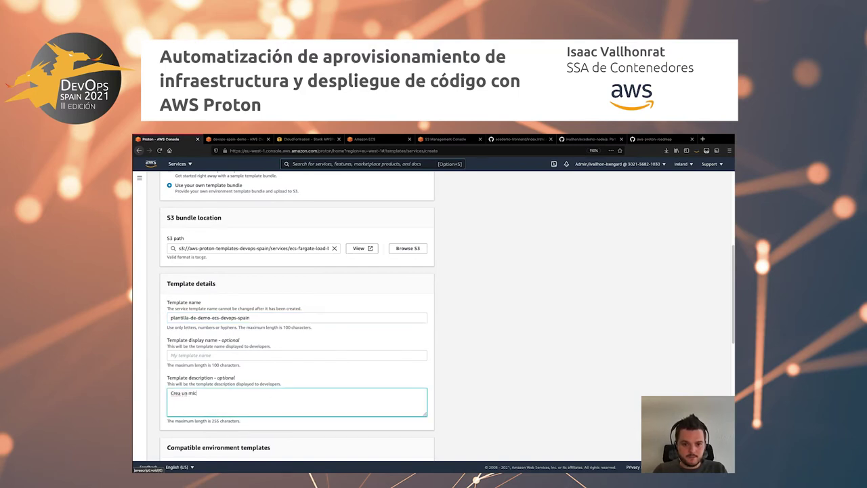
pyautogui.write('roservicio que corre en ECS Fargate')
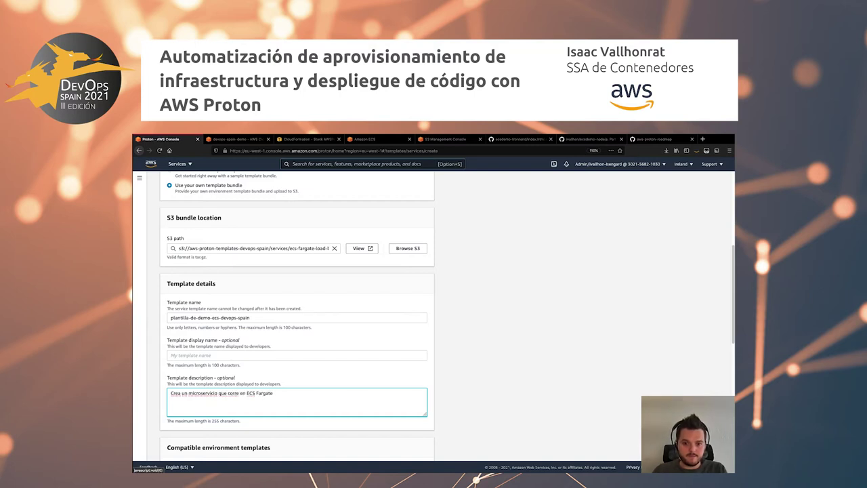
# Mark vpc-ecs-cloudmap-environment, ecs-customer-imported-environment and plantilla-de-demo-devops-spain as the compatible environment templates
pyautogui.scroll(-4, 351, 372)
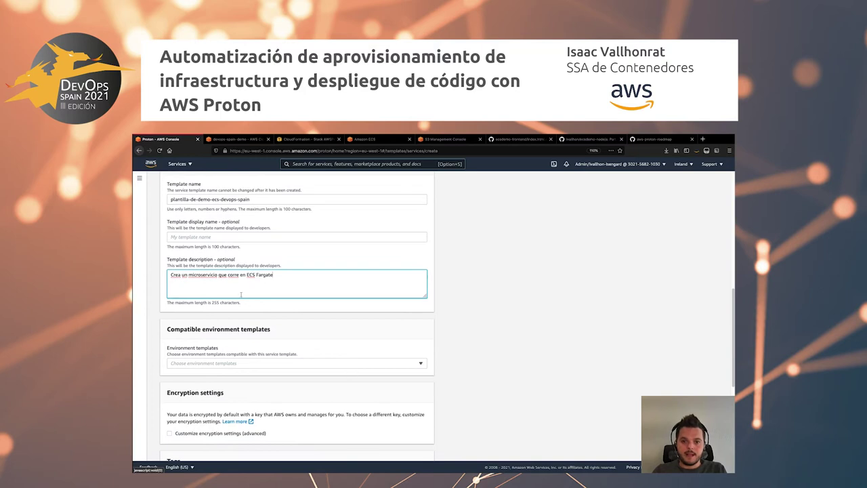
pyautogui.scroll(-1, 241, 294)
pyautogui.click(258, 333)
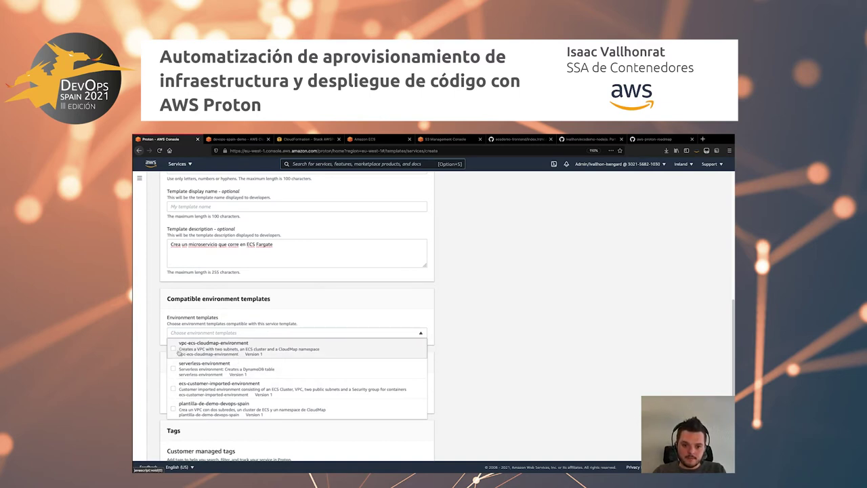
pyautogui.click(175, 350)
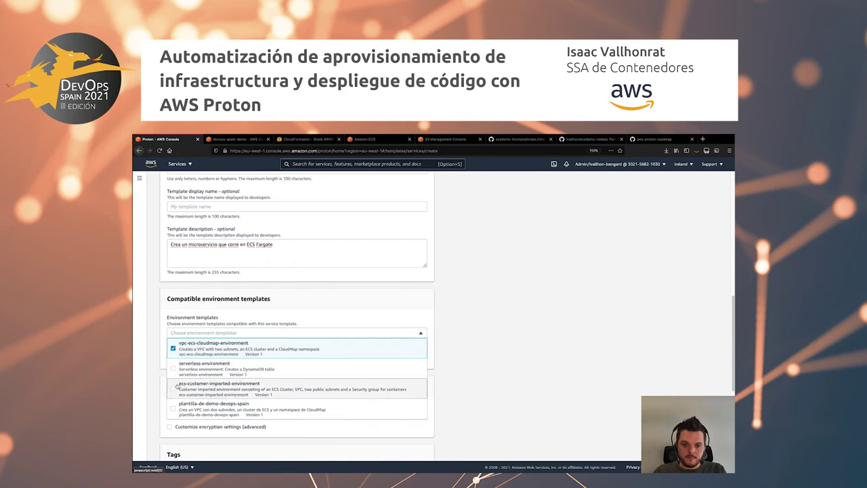
pyautogui.click(175, 391)
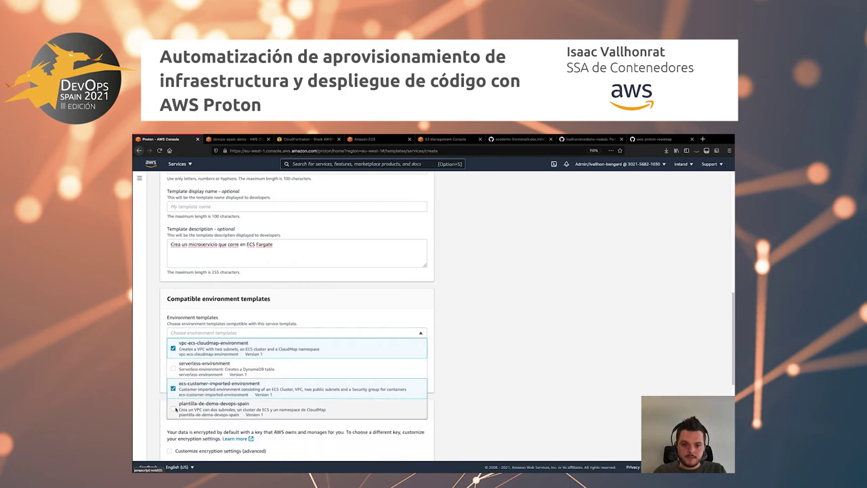
pyautogui.click(183, 411)
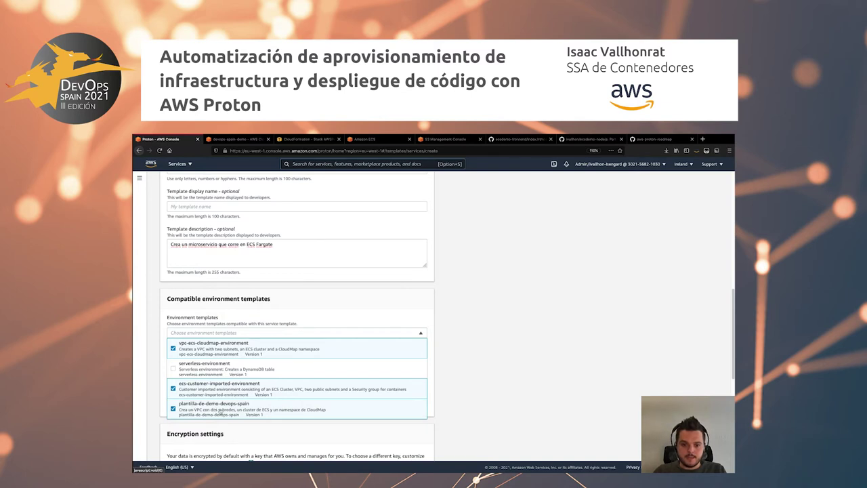
# Create the service template with default encryption and the CI/CD pipeline included, and refresh its version list
pyautogui.scroll(-1, 220, 411)
pyautogui.scroll(-5, 261, 411)
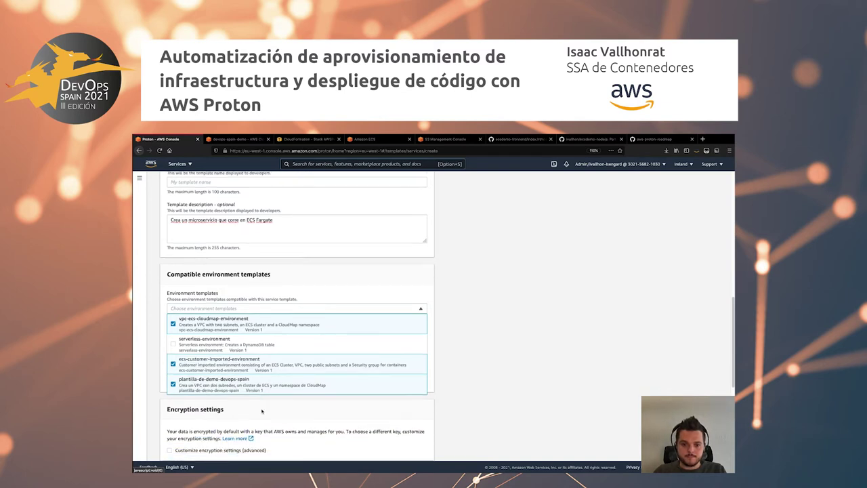
pyautogui.scroll(-4, 262, 411)
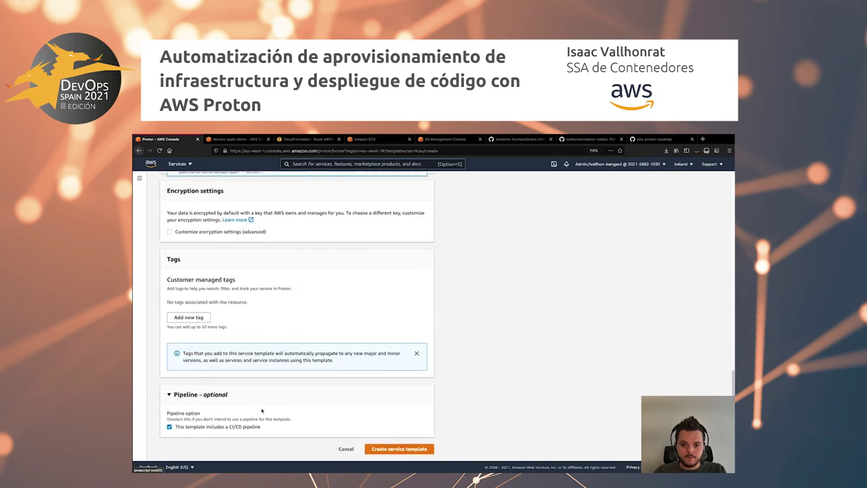
pyautogui.click(399, 448)
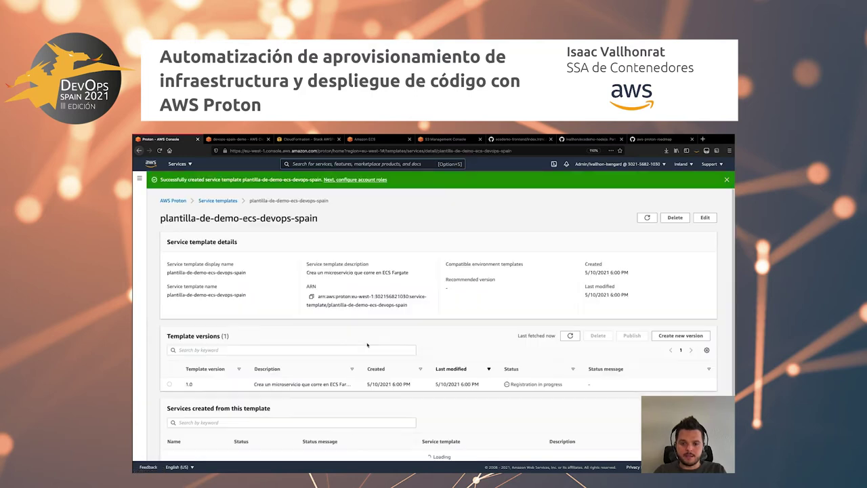
pyautogui.click(570, 339)
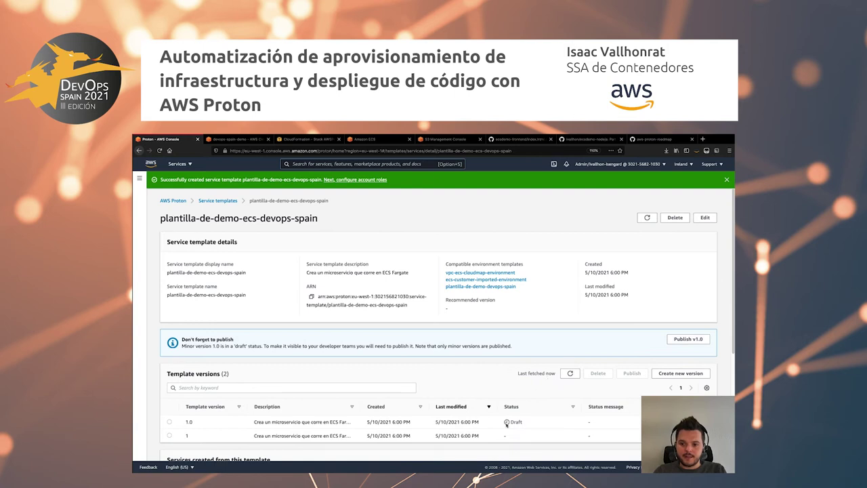
# Publish version 1.0 of the service template and dismiss the success notifications
pyautogui.moveTo(507, 421); pyautogui.dragTo(529, 424)
pyautogui.click(170, 421)
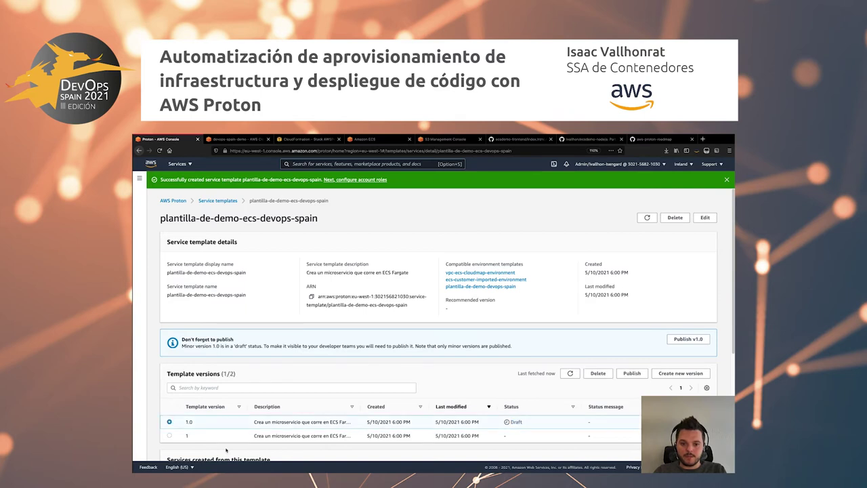
pyautogui.click(632, 373)
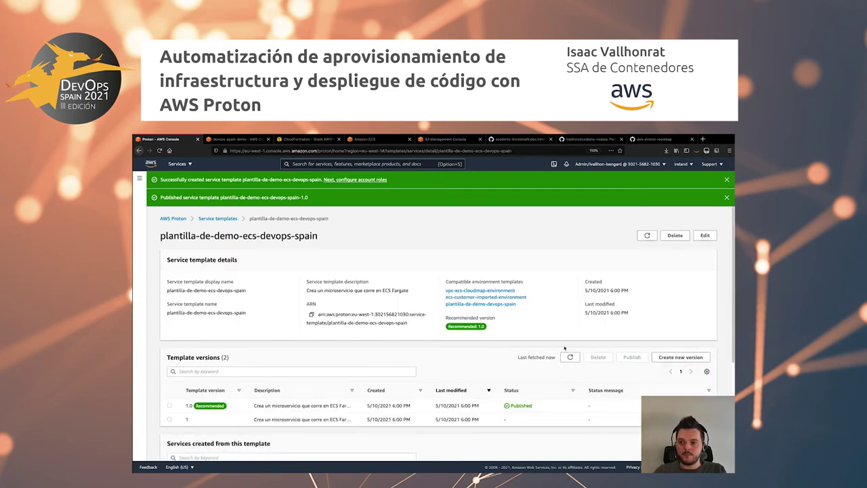
pyautogui.click(727, 197)
pyautogui.click(726, 181)
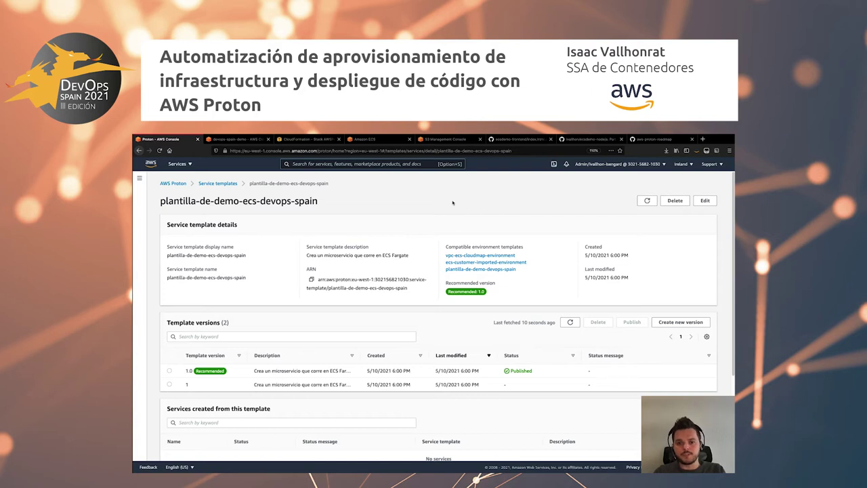
# Start creating a new service based on the plantilla-de-demo-ecs-devops-spain template and continue to its configuration
pyautogui.click(140, 178)
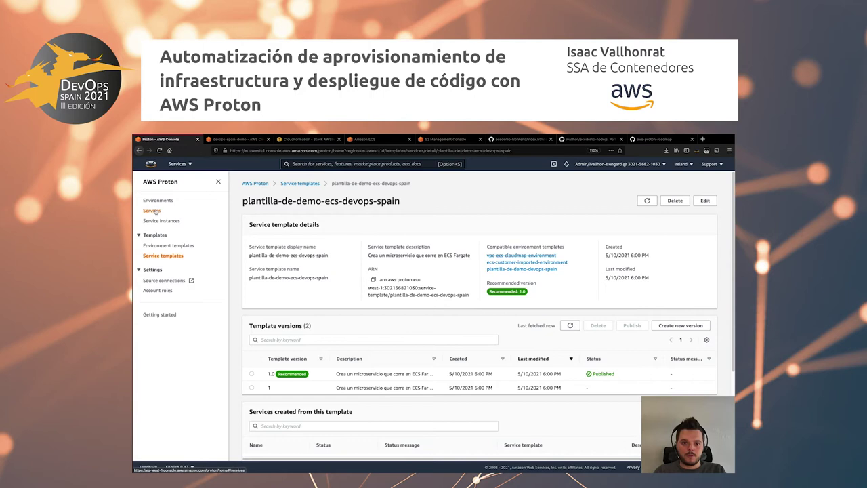
pyautogui.click(152, 210)
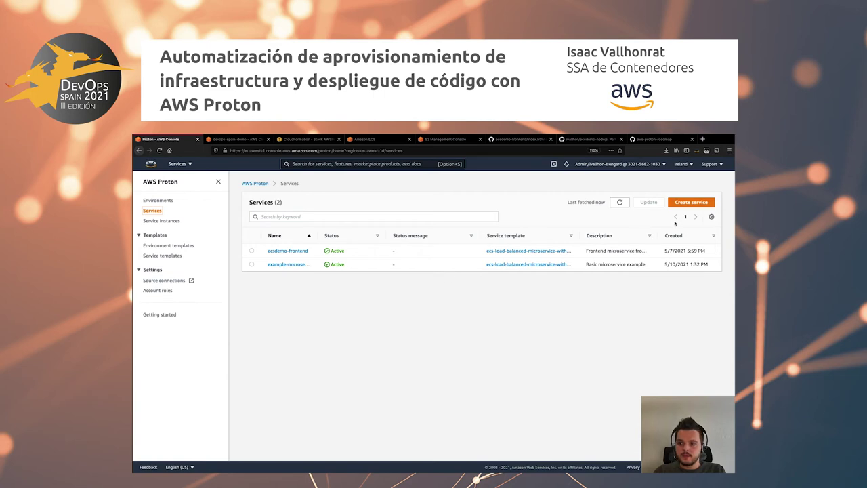
pyautogui.click(691, 202)
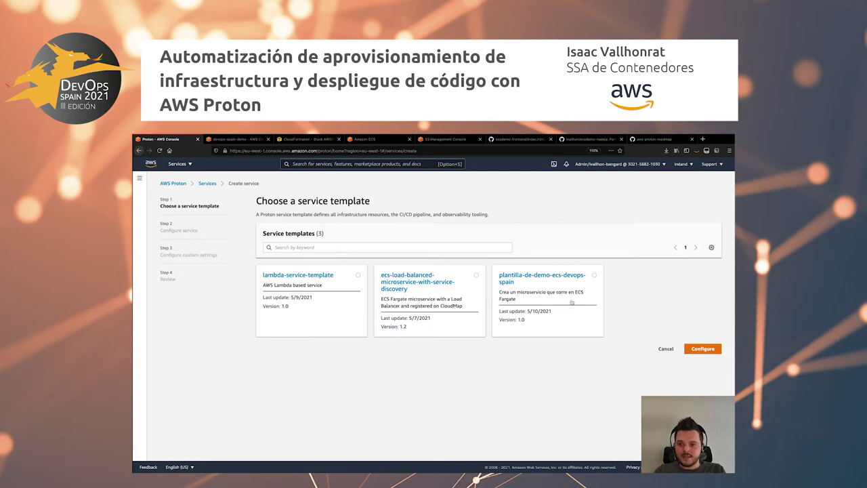
pyautogui.click(545, 308)
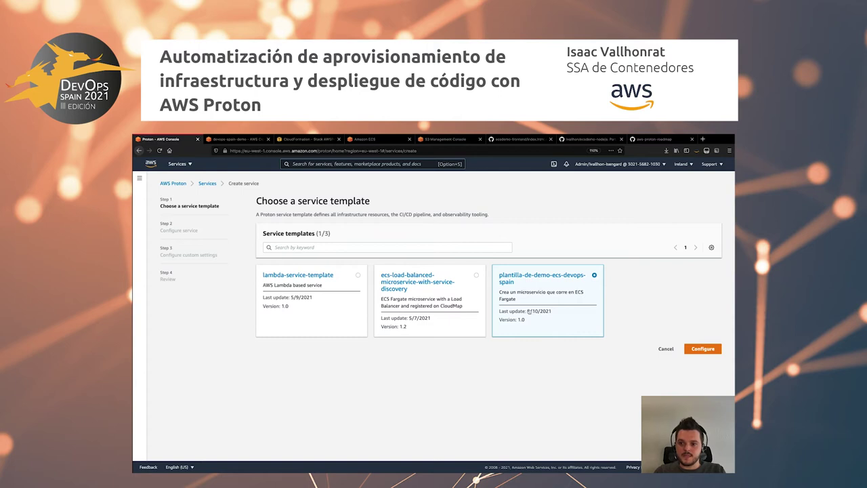
pyautogui.click(704, 348)
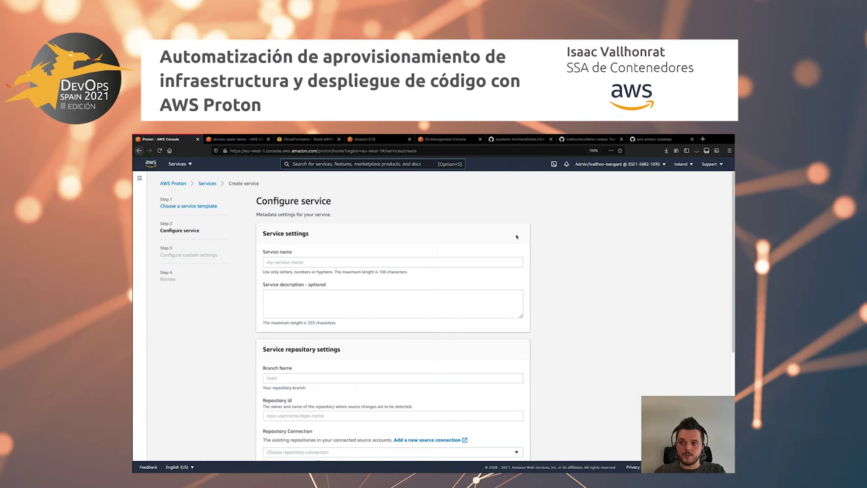
# Check the ecsdemo-nodejs repository on GitHub, return to the service configuration and name the service ecsdemo-nodejs
pyautogui.click(587, 141)
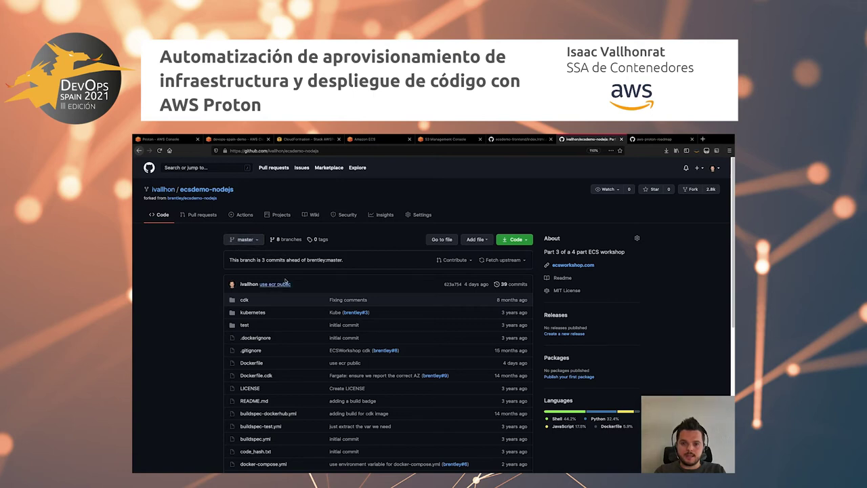
pyautogui.click(172, 139)
pyautogui.click(331, 262)
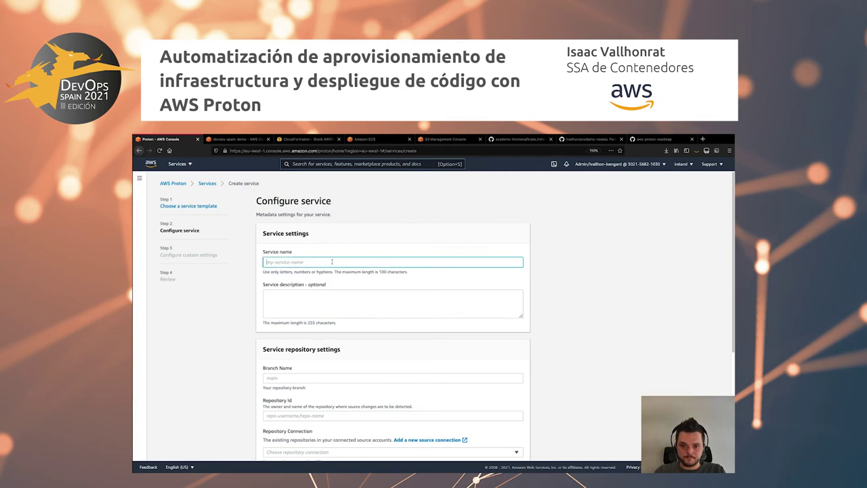
pyautogui.write('e')
pyautogui.write('cs-d')
pyautogui.press('BackSpace')
pyautogui.press('BackSpace')
pyautogui.write('demo-nodejs')
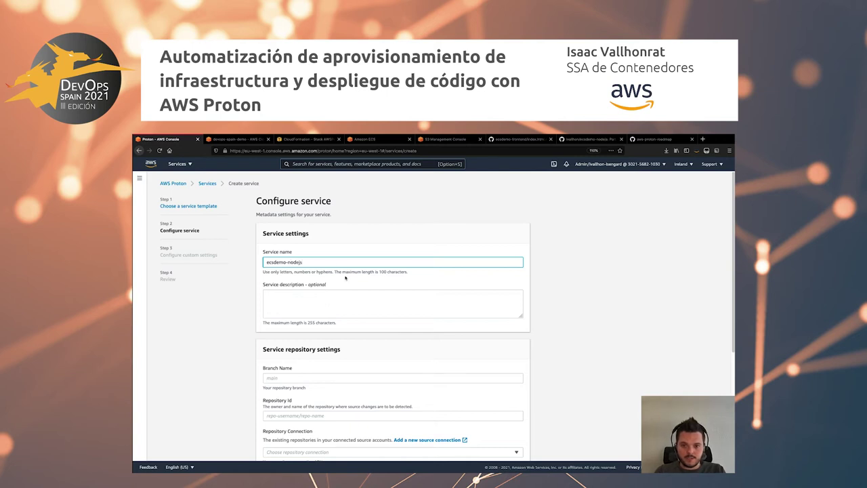
# Enter "Microservicio de backend en NodeJS" as the service description
pyautogui.scroll(-1, 342, 279)
pyautogui.click(315, 287)
pyautogui.write('Mic')
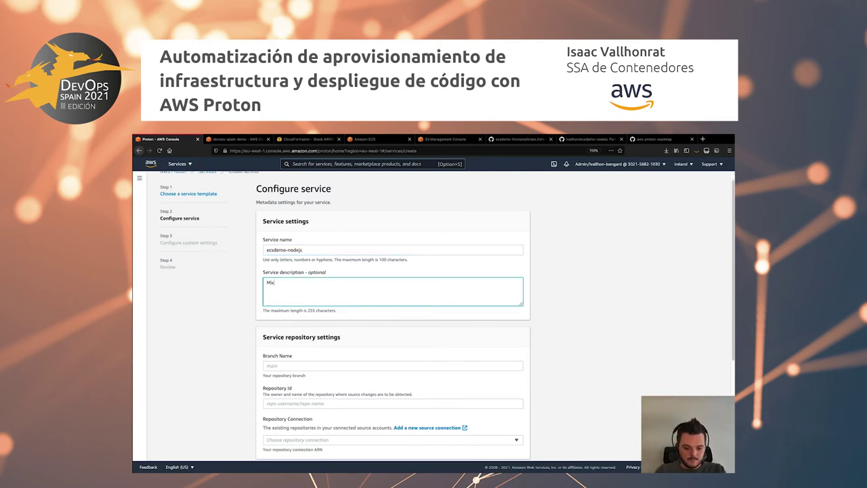
pyautogui.write('roservicio de bakc')
pyautogui.press('BackSpace')
pyautogui.press('BackSpace')
pyautogui.write('ckend')
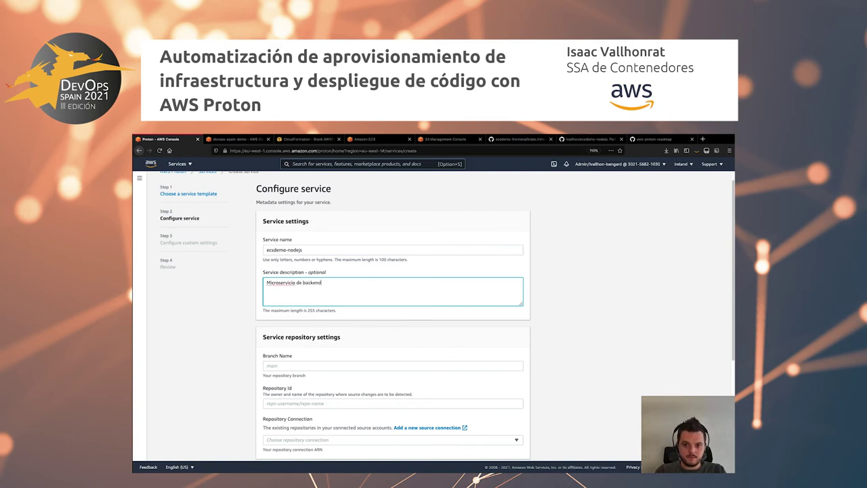
pyautogui.write(' en NodeJS')
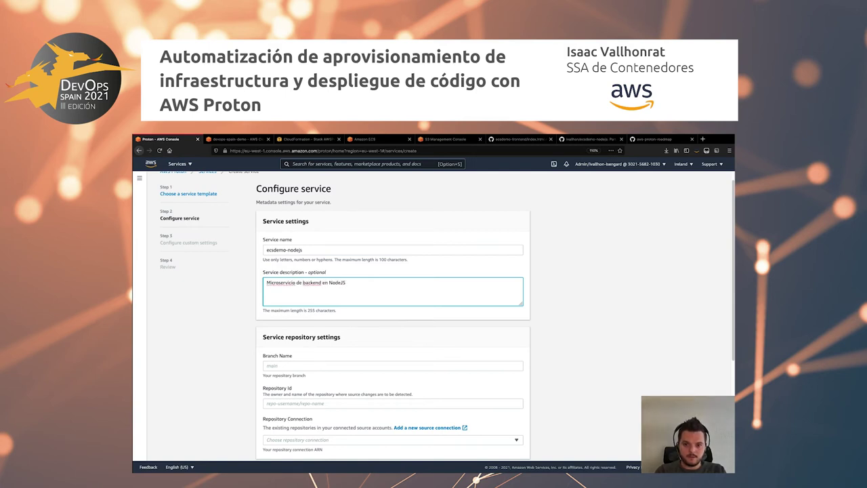
# Set the service repository's branch to master and its repository ID to the account owner's ecsdemo-nodejs repository
pyautogui.scroll(-1, 305, 331)
pyautogui.click(279, 353)
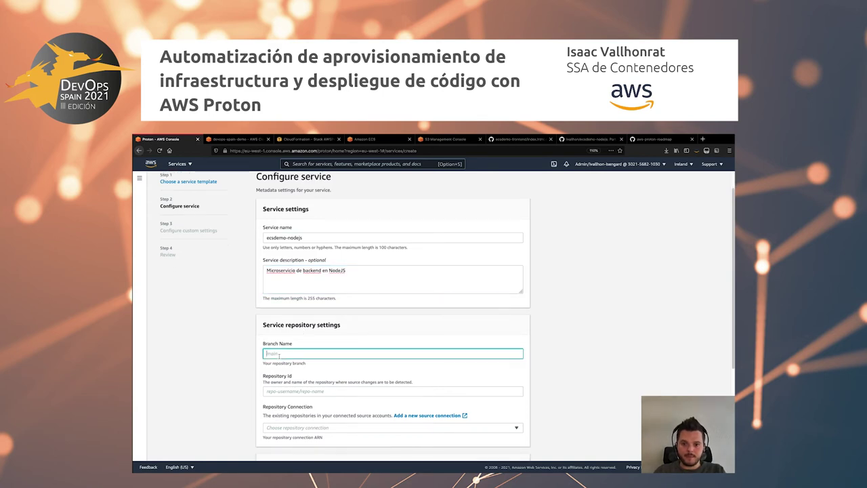
pyautogui.write('master')
pyautogui.press('Tab')
pyautogui.write('ivallhon')
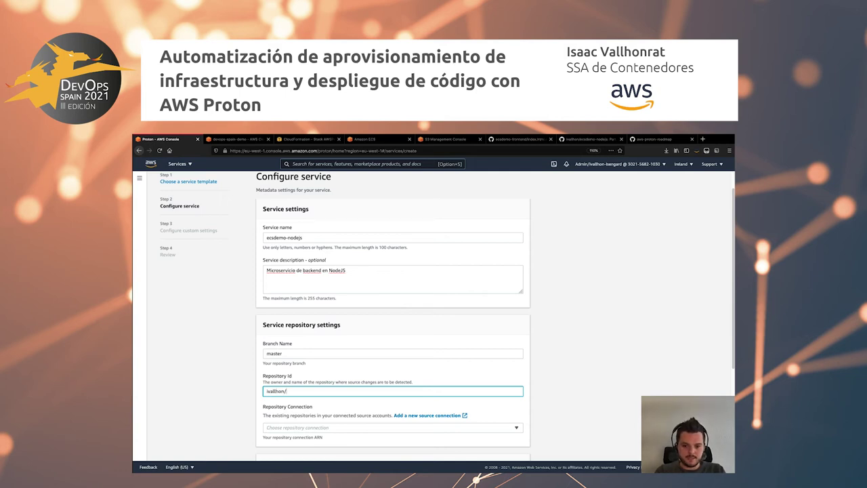
pyautogui.write('/ecsde')
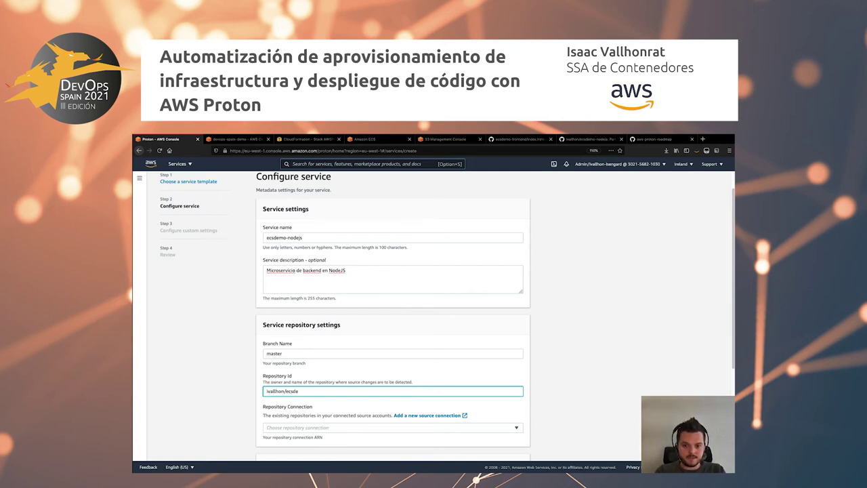
pyautogui.write('mo-nodejs')
# Select the account owner's existing repository connection and continue to the custom settings without adding tags
pyautogui.scroll(-2, 321, 370)
pyautogui.click(321, 369)
pyautogui.click(299, 380)
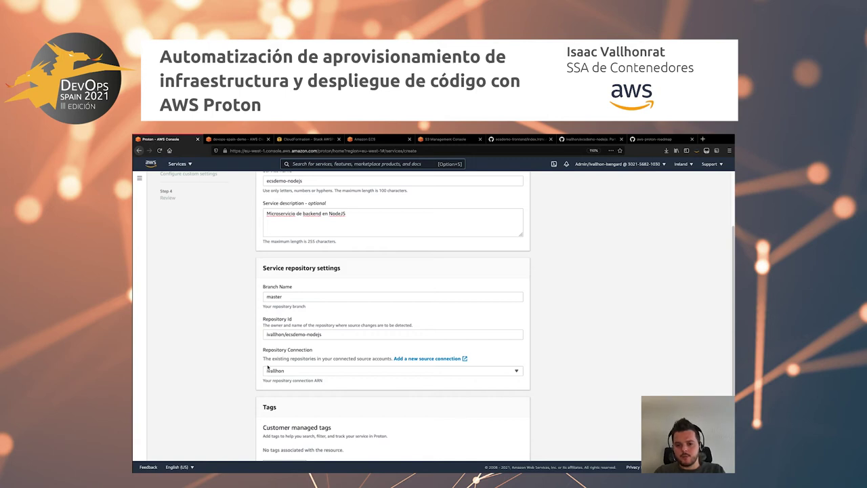
pyautogui.scroll(-1, 267, 366)
pyautogui.scroll(-1, 268, 366)
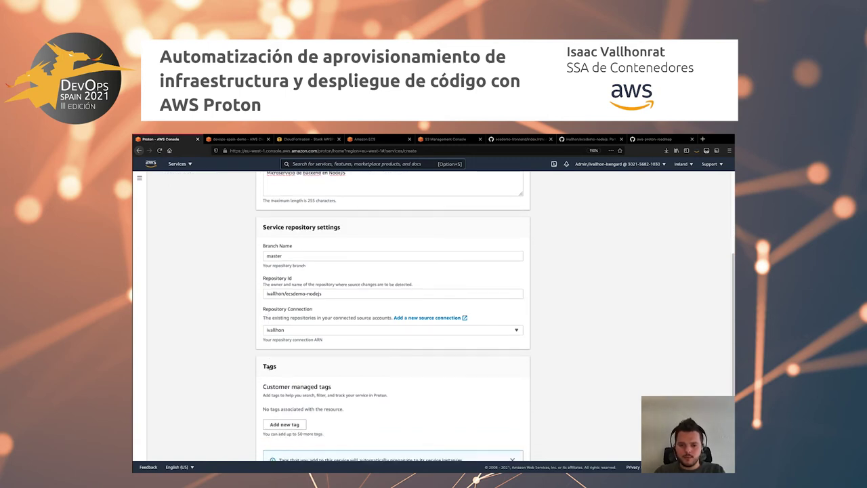
pyautogui.scroll(-2, 268, 366)
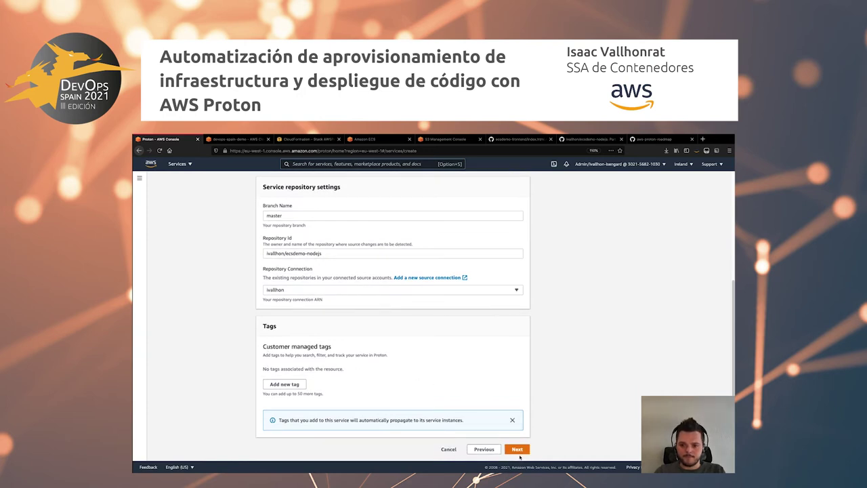
pyautogui.click(519, 450)
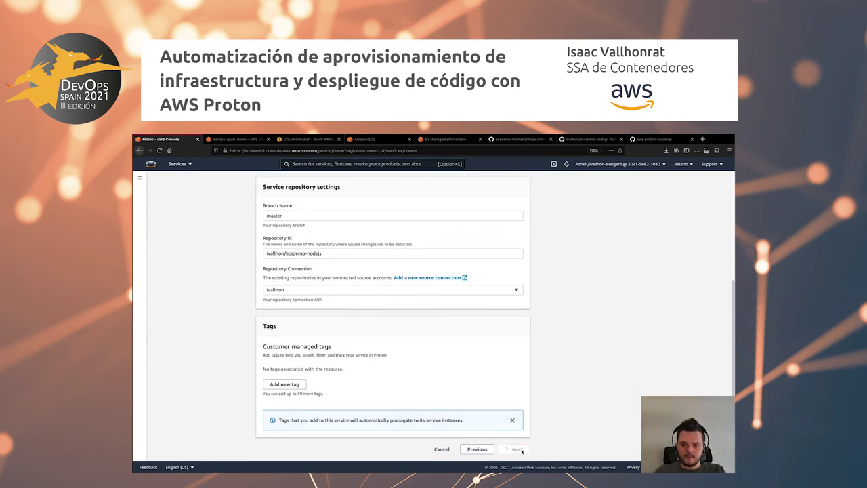
# Name the new service instance desarrollo and assign it to the entorno-de-demo-devops-spain environment
pyautogui.click(302, 279)
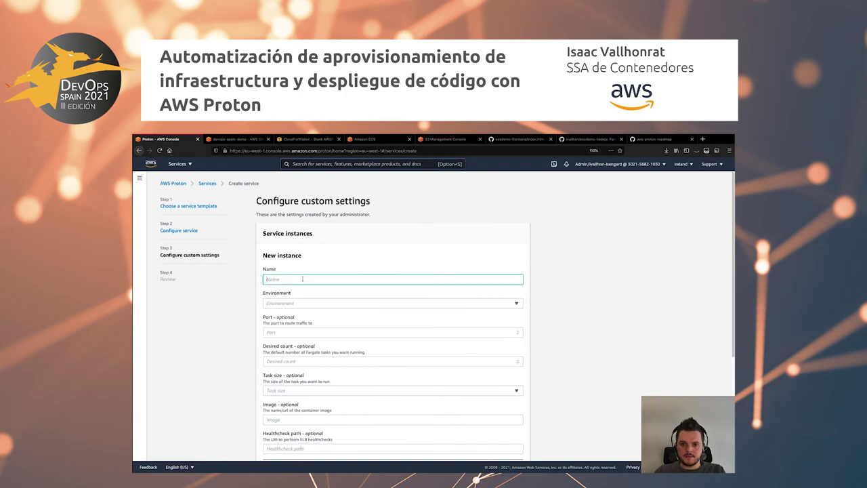
pyautogui.write('desarrollo')
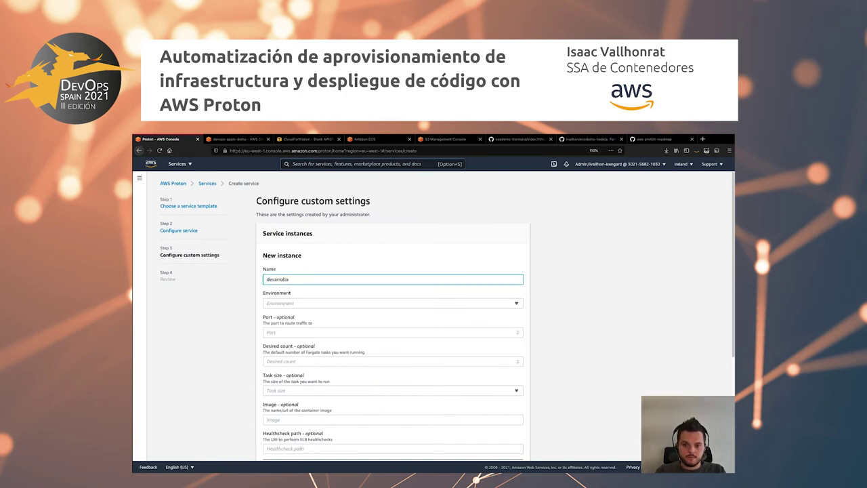
pyautogui.click(308, 303)
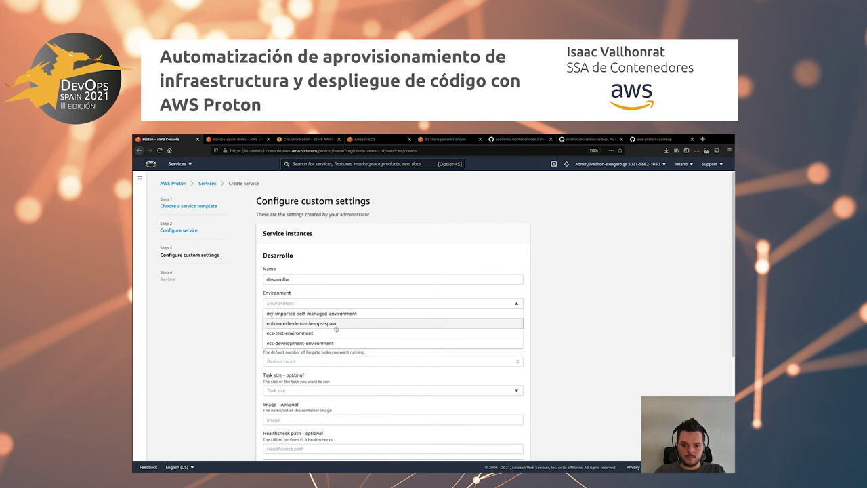
pyautogui.click(335, 325)
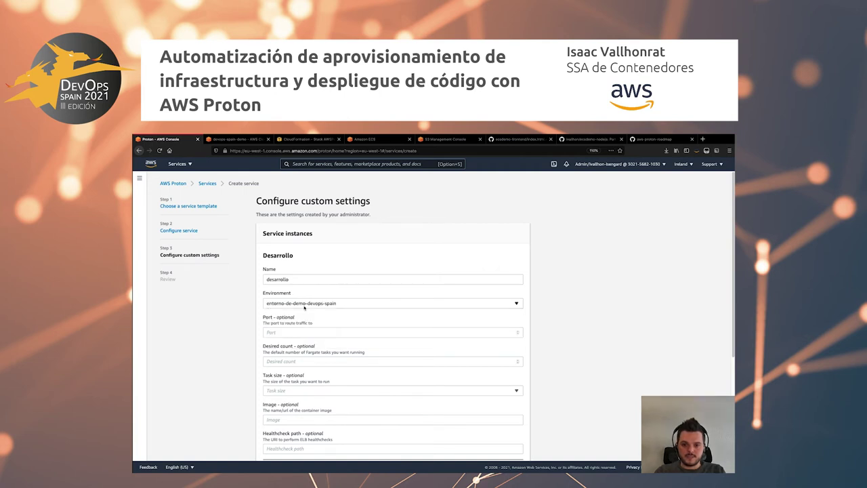
# Configure the desarrollo instance with port 3000, a desired count of 2 and the Medium task size
pyautogui.scroll(-1, 315, 317)
pyautogui.click(309, 323)
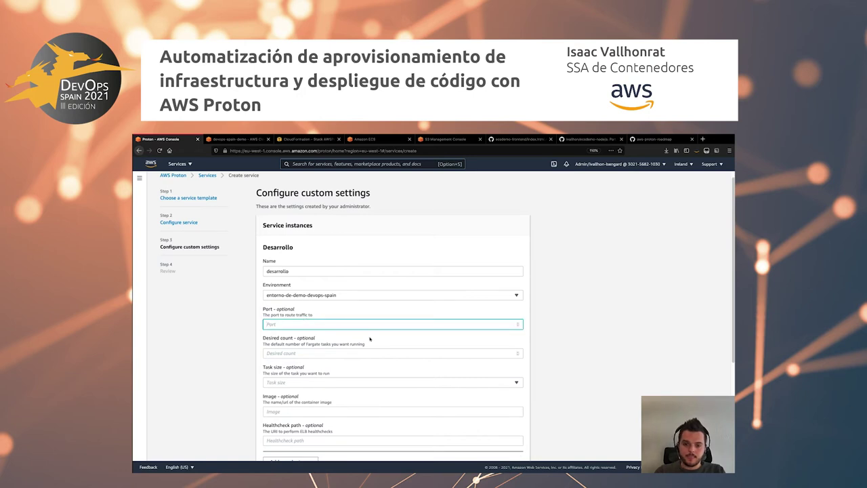
pyautogui.write('3000')
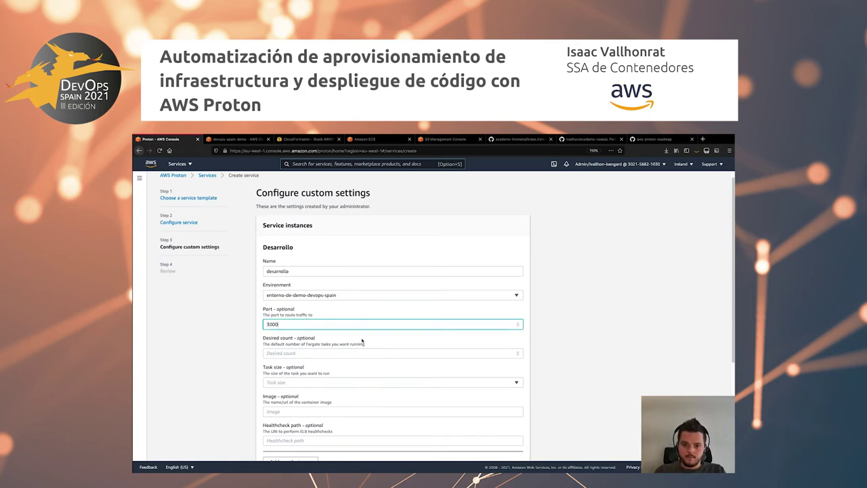
pyautogui.click(281, 352)
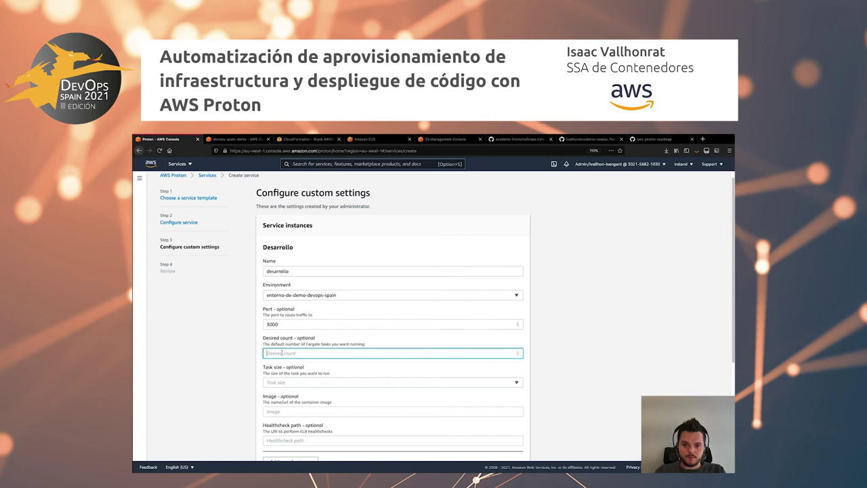
pyautogui.write('2')
pyautogui.scroll(-1, 286, 355)
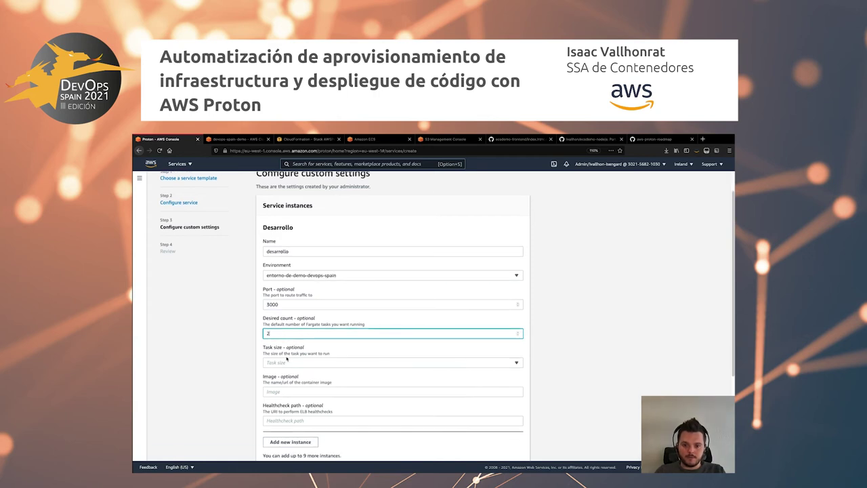
pyautogui.click(287, 364)
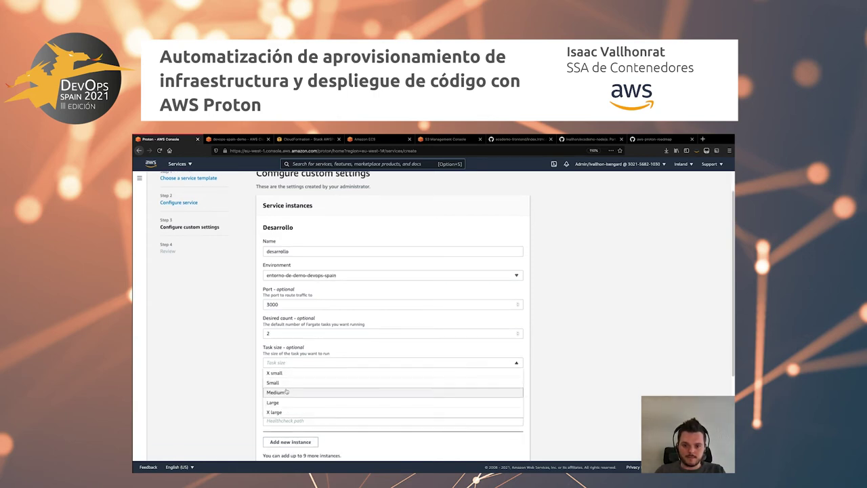
pyautogui.click(287, 393)
# Set the desarrollo instance's healthcheck path to /health, leaving the container image empty and the pipeline inputs at their defaults
pyautogui.scroll(-2, 243, 370)
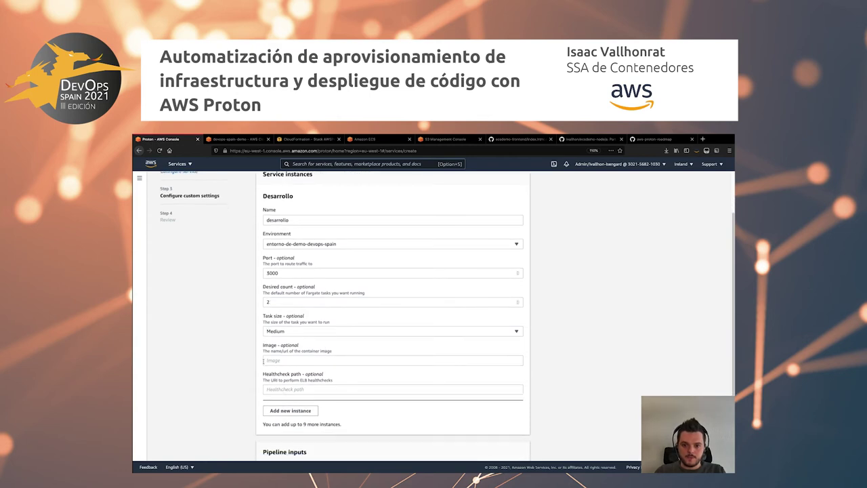
pyautogui.scroll(-1, 275, 355)
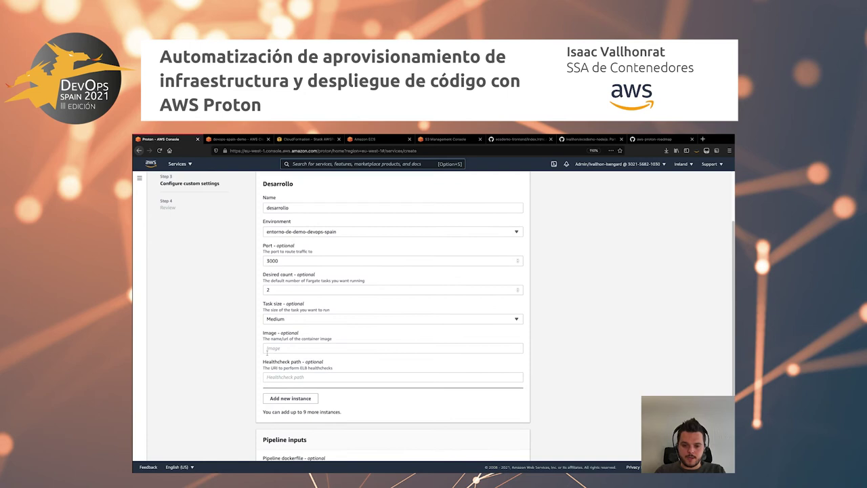
pyautogui.click(282, 375)
pyautogui.write('/health')
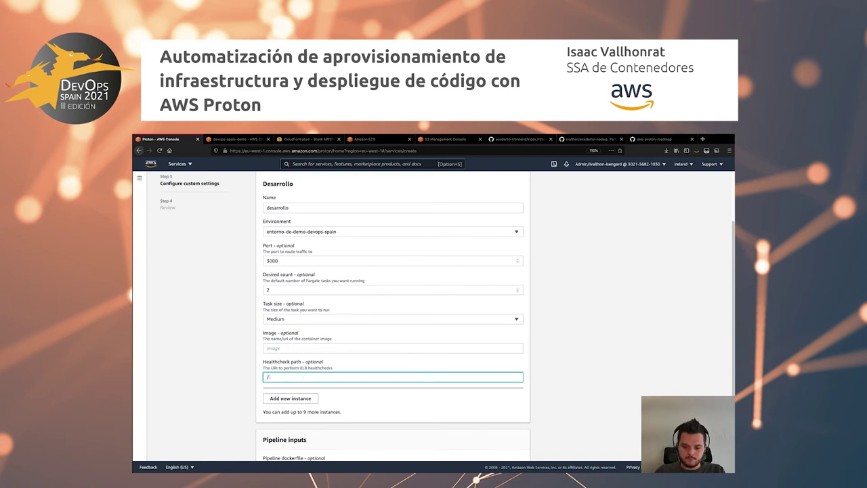
pyautogui.press('BackSpace')
pyautogui.press('BackSpace')
pyautogui.press('BackSpace')
pyautogui.write('lth')
pyautogui.scroll(-3, 276, 356)
pyautogui.scroll(-2, 308, 340)
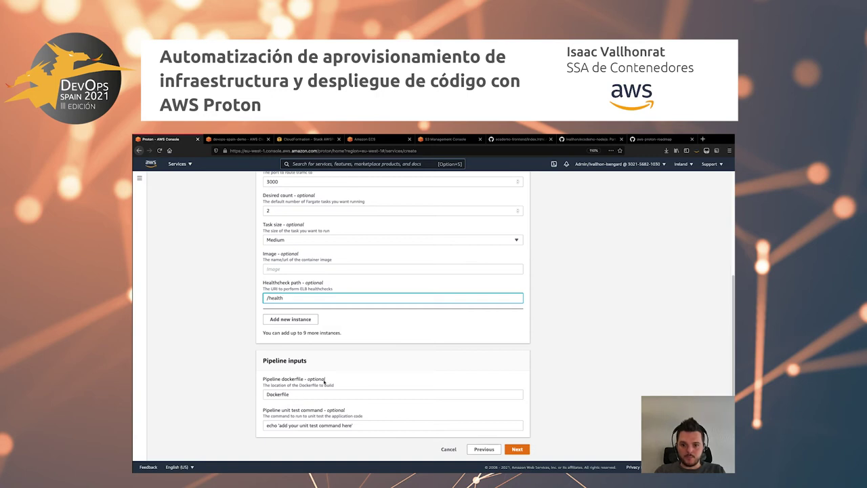
# Check the exposed port in the Dockerfile of the ecsdemo-nodejs repository on GitHub, then return to the Proton custom settings
pyautogui.click(581, 139)
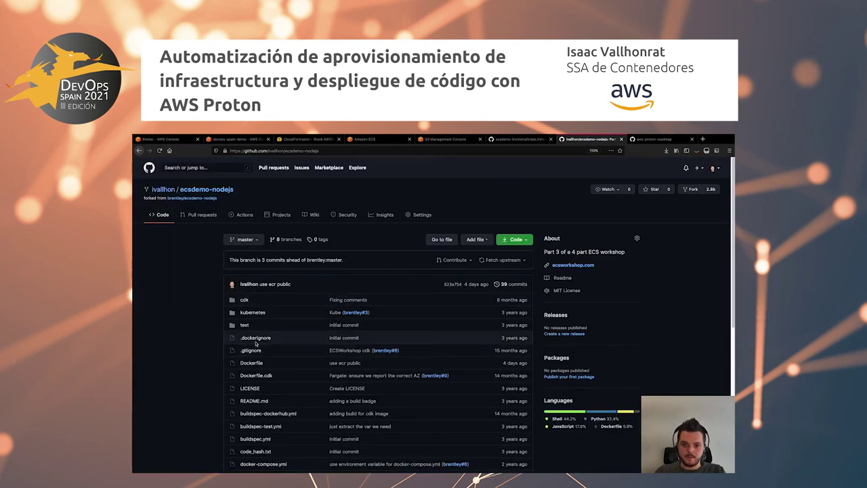
pyautogui.click(258, 365)
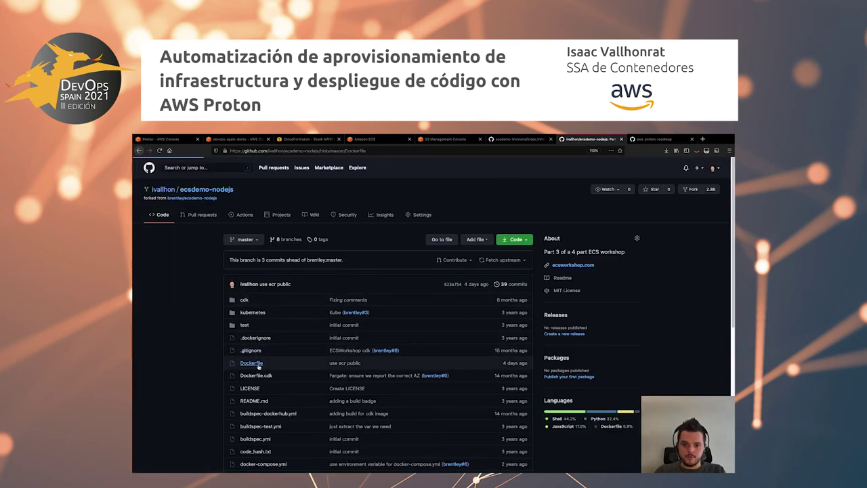
pyautogui.scroll(-1, 332, 380)
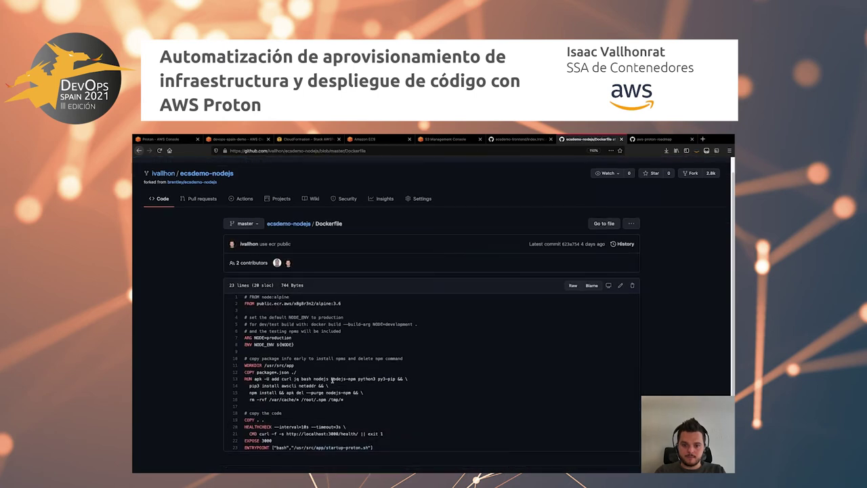
pyautogui.moveTo(274, 441); pyautogui.dragTo(242, 443)
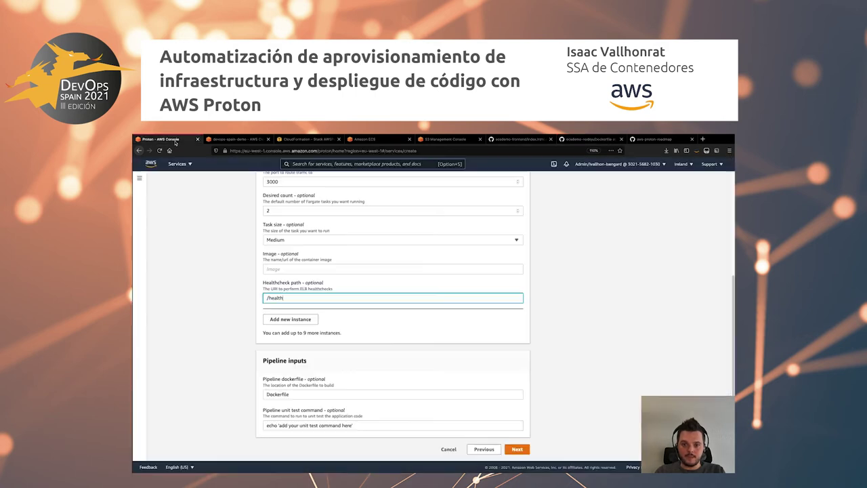
pyautogui.click(173, 139)
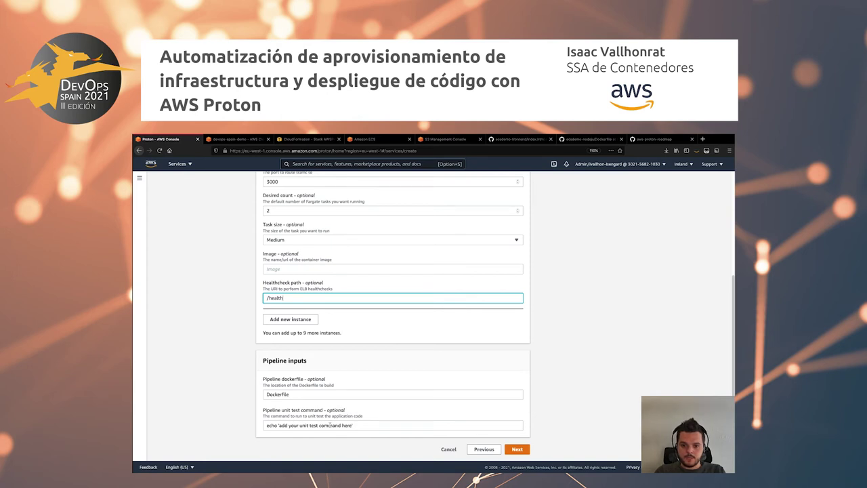
# Continue to the review page, look over the service configuration and create the ecsdemo-nodejs service
pyautogui.click(517, 450)
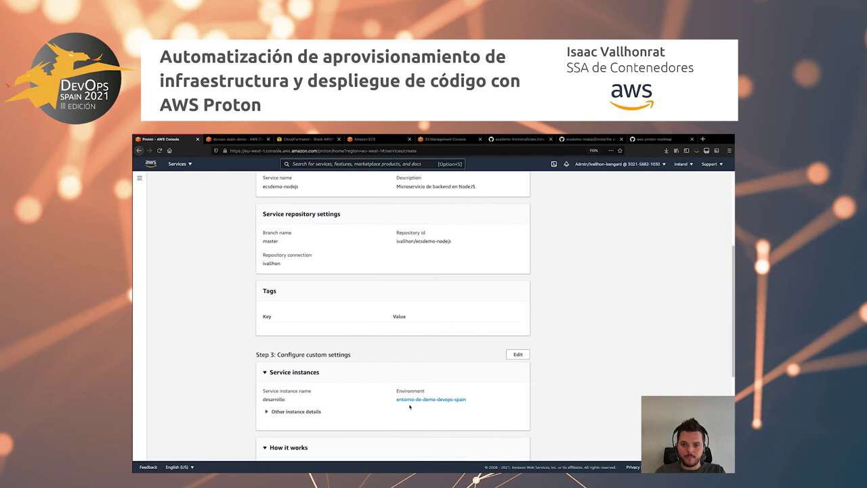
pyautogui.scroll(-4, 408, 405)
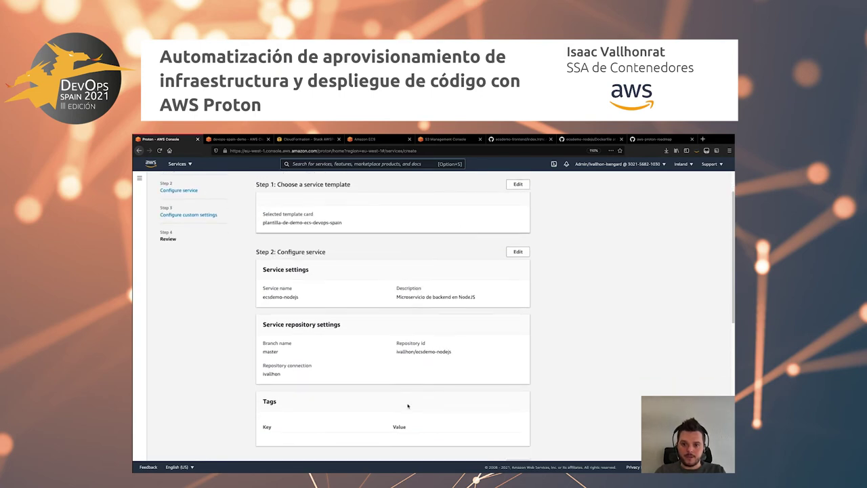
pyautogui.scroll(-5, 407, 405)
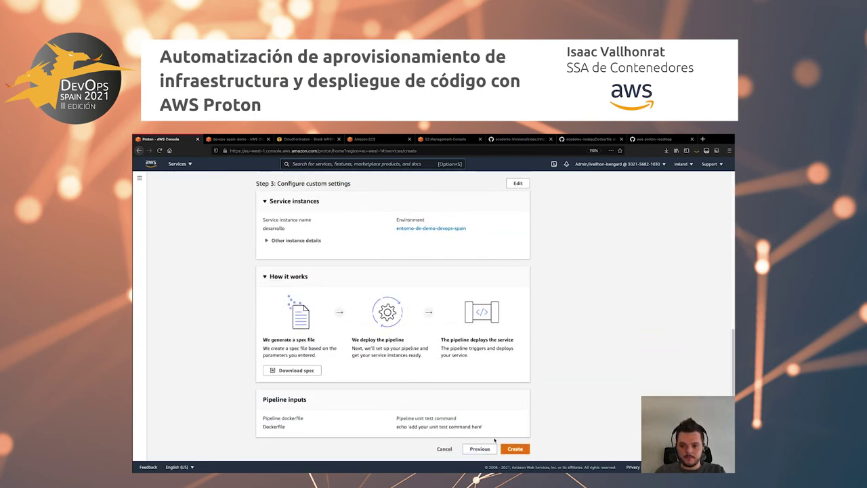
pyautogui.click(514, 451)
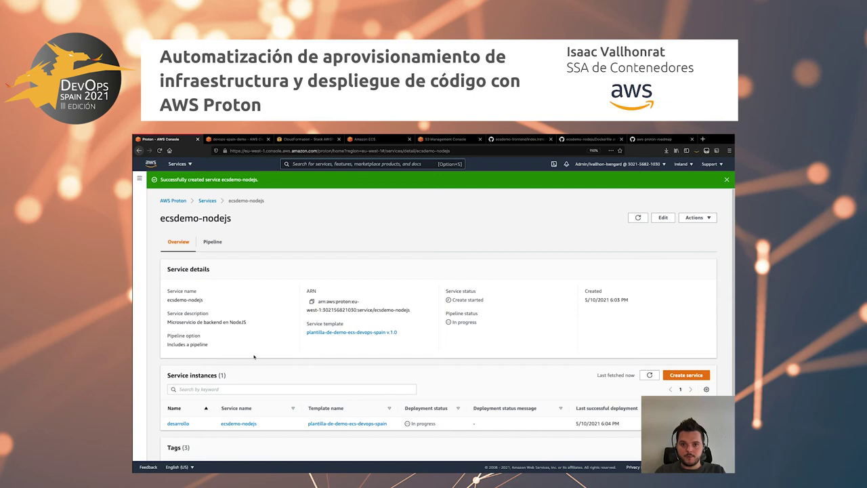
# Switch to CloudFormation, refresh the stacks and examine the log group name in the template of the ecsdemo-nodejs desarrollo stack
pyautogui.click(308, 139)
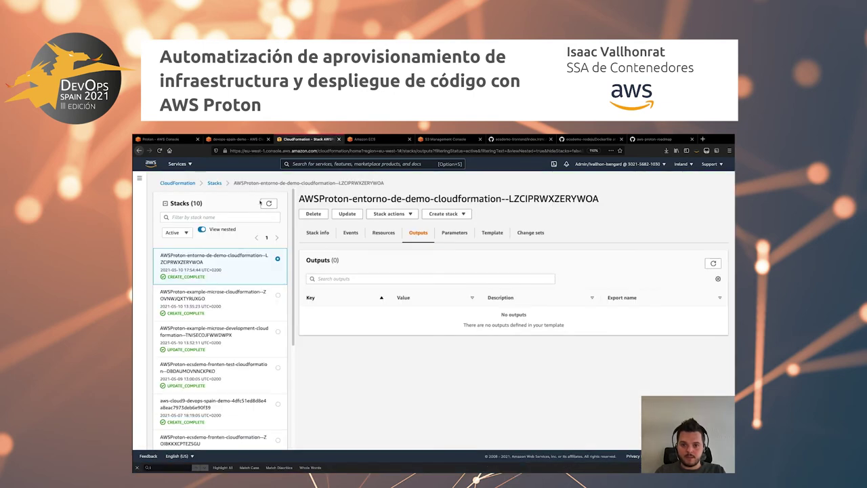
pyautogui.click(269, 204)
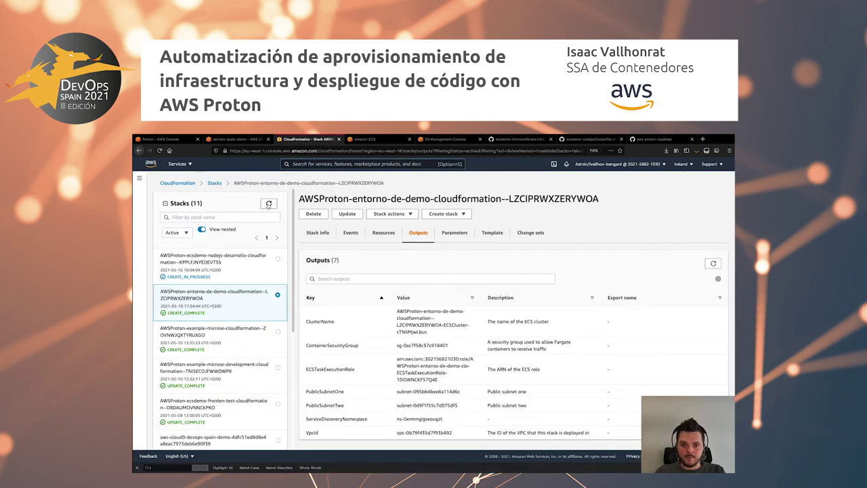
pyautogui.click(261, 274)
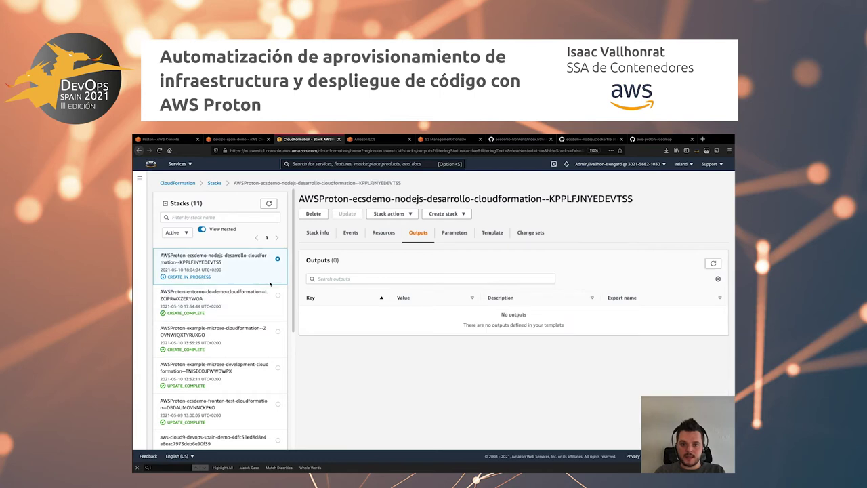
pyautogui.click(492, 234)
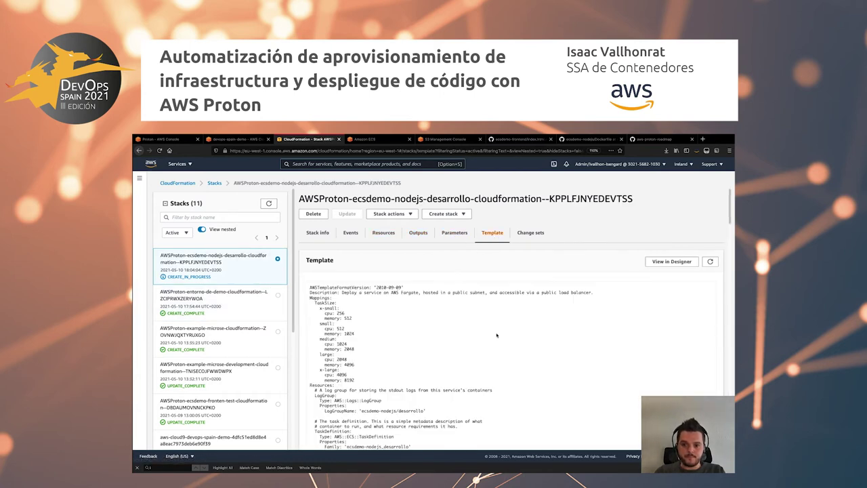
pyautogui.scroll(-1, 497, 335)
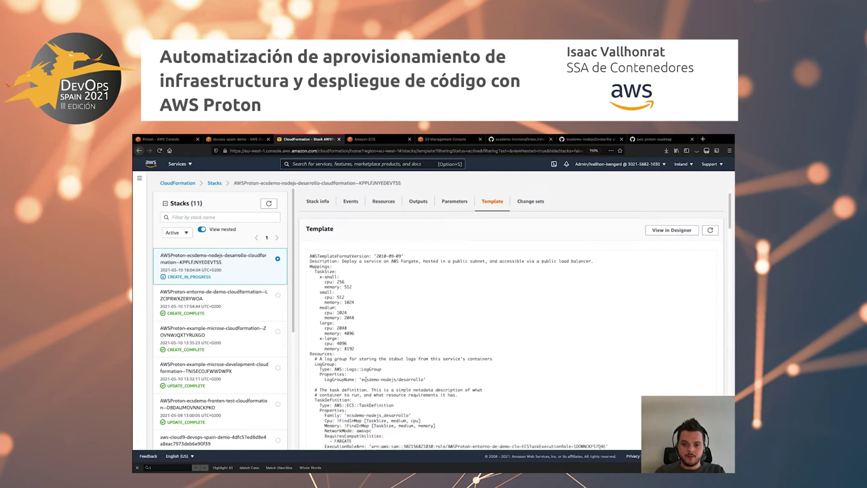
pyautogui.moveTo(362, 379); pyautogui.dragTo(396, 379)
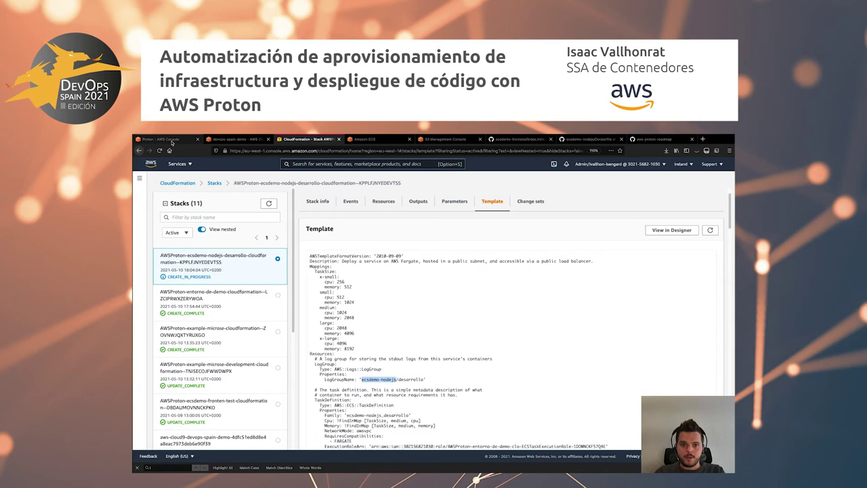
# Return to Proton and look over the details and service instances of the ecsdemo-frontend service
pyautogui.click(172, 139)
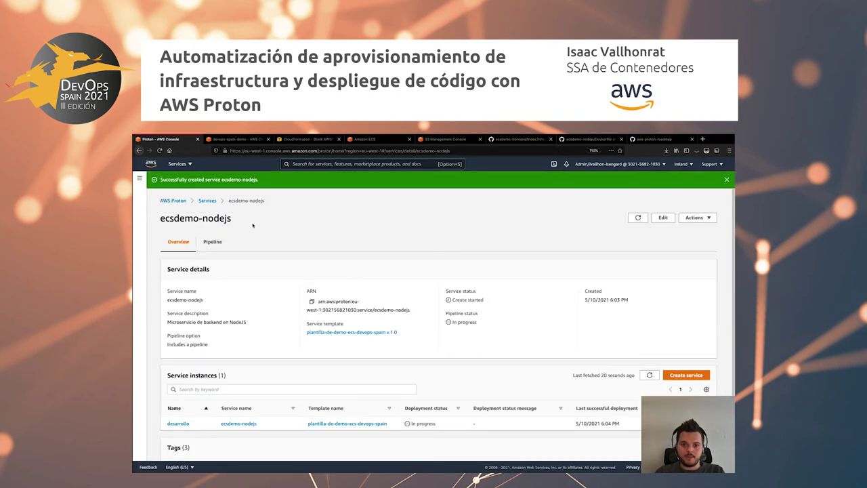
pyautogui.click(208, 201)
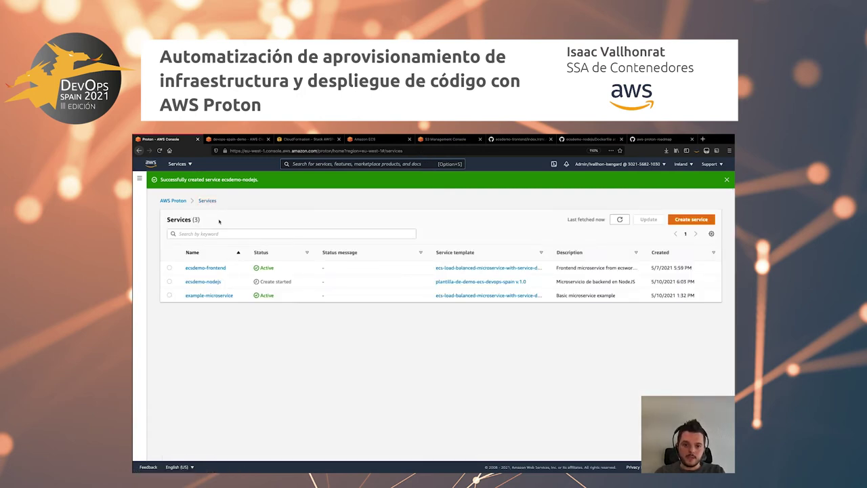
pyautogui.click(204, 268)
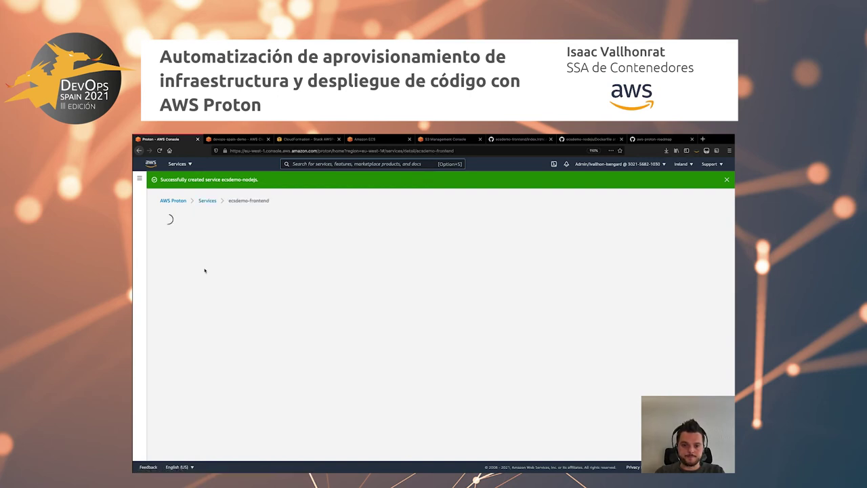
pyautogui.scroll(-1, 258, 331)
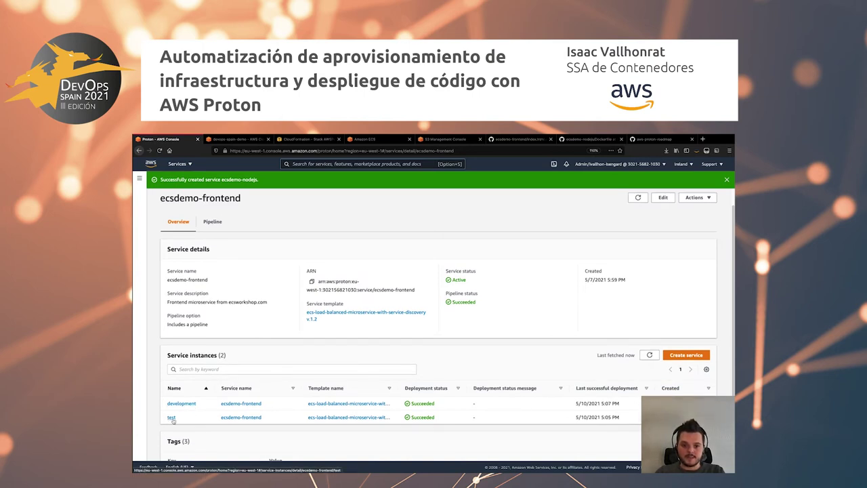
# Open the ecsdemo-frontend pipeline endpoint in CodePipeline alongside Proton and examine its source, build and deploy stages
pyautogui.click(212, 222)
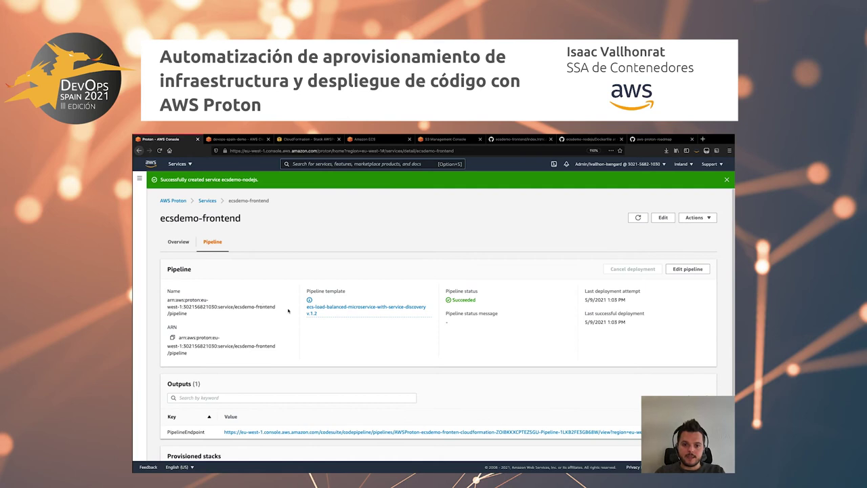
pyautogui.rightClick(262, 433)
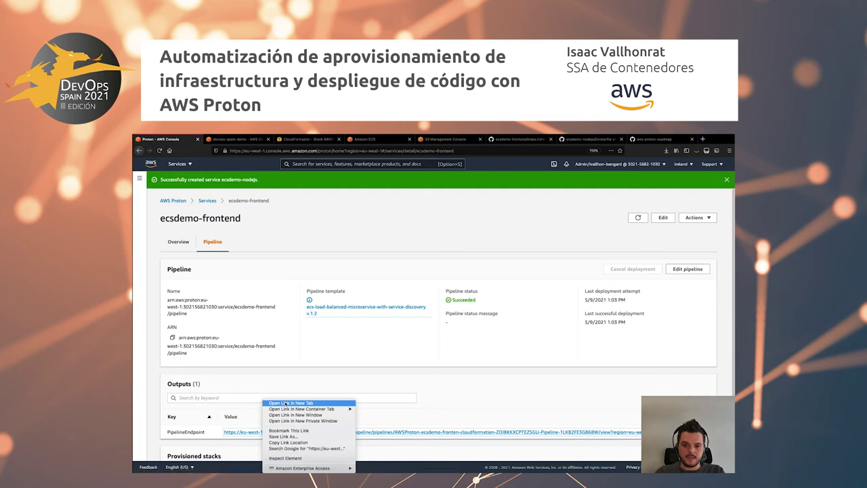
pyautogui.click(286, 403)
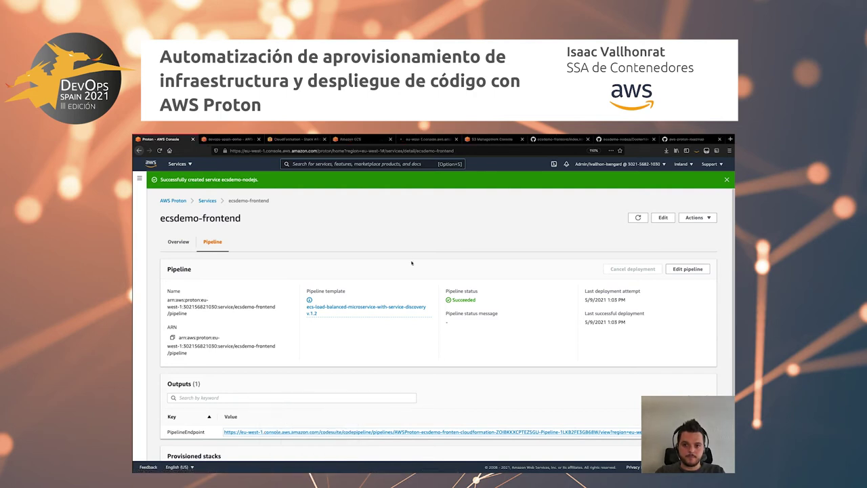
pyautogui.click(432, 140)
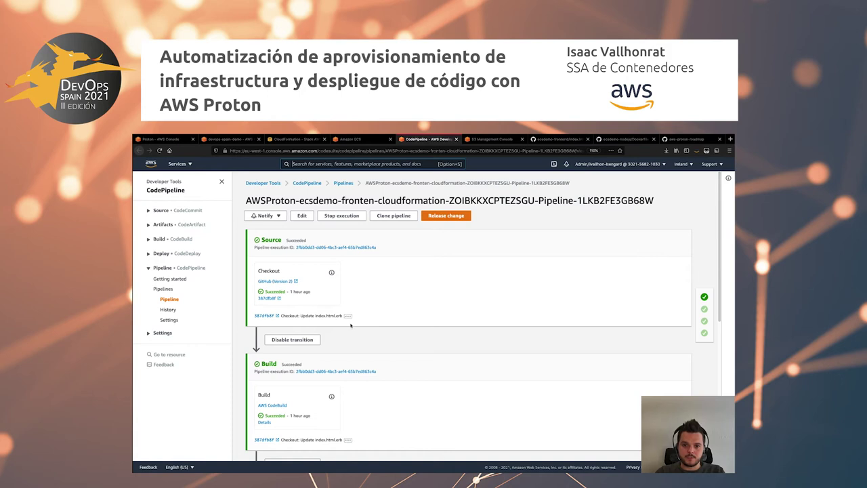
pyautogui.scroll(-3, 293, 284)
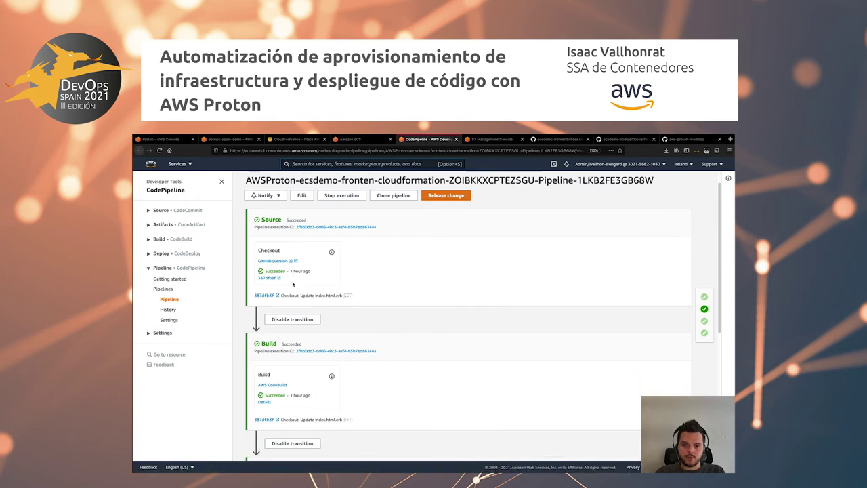
pyautogui.scroll(-2, 293, 284)
pyautogui.scroll(-3, 293, 318)
pyautogui.scroll(-2, 294, 322)
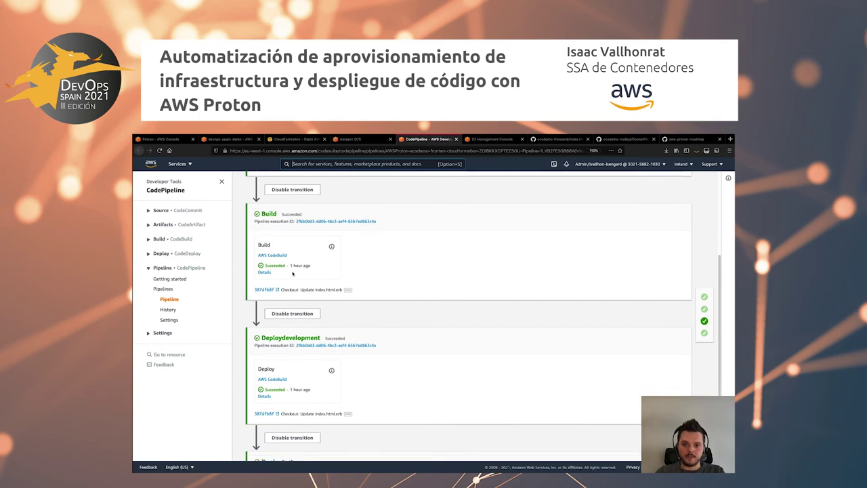
pyautogui.scroll(-2, 308, 324)
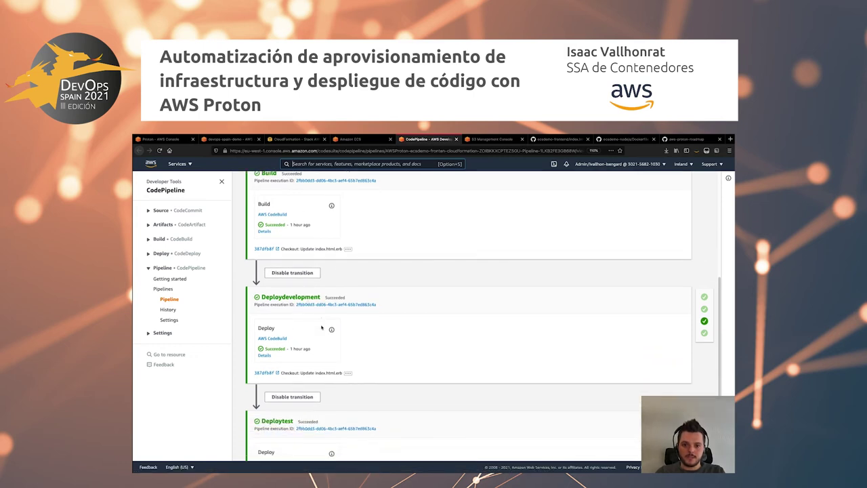